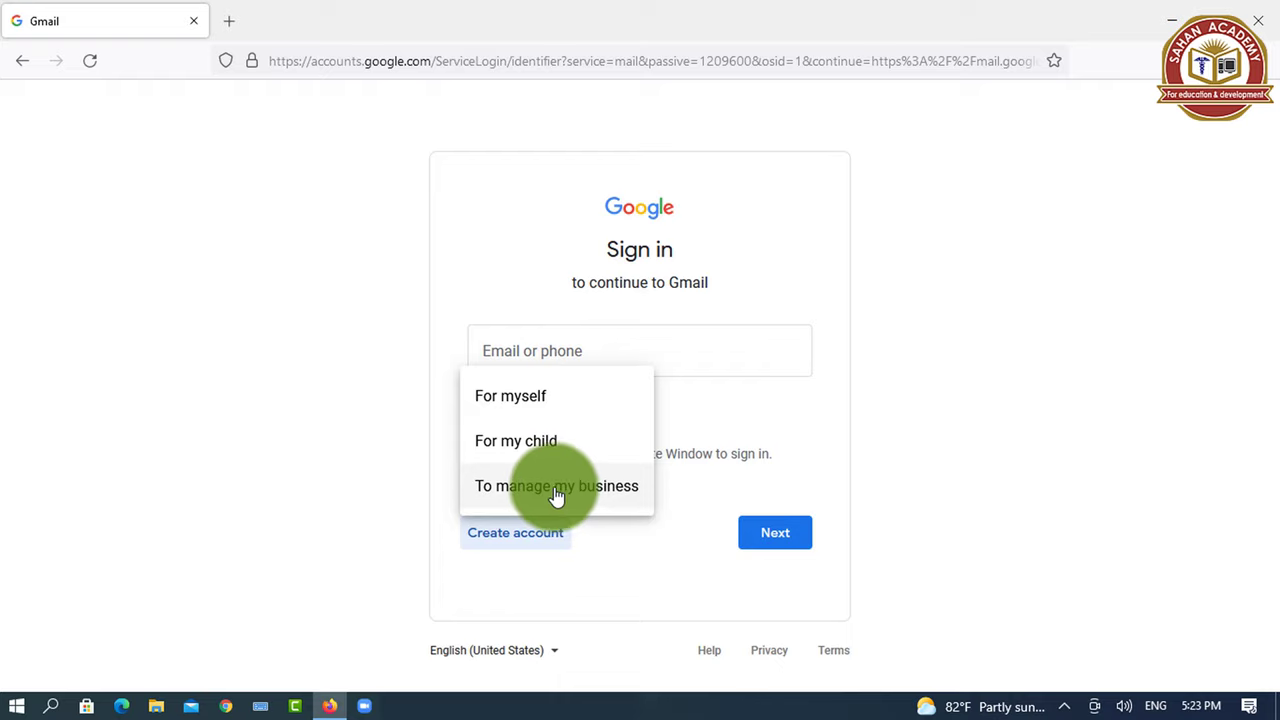
Choose 'To manage my business' and enter the account holder's first name
click(556, 490)
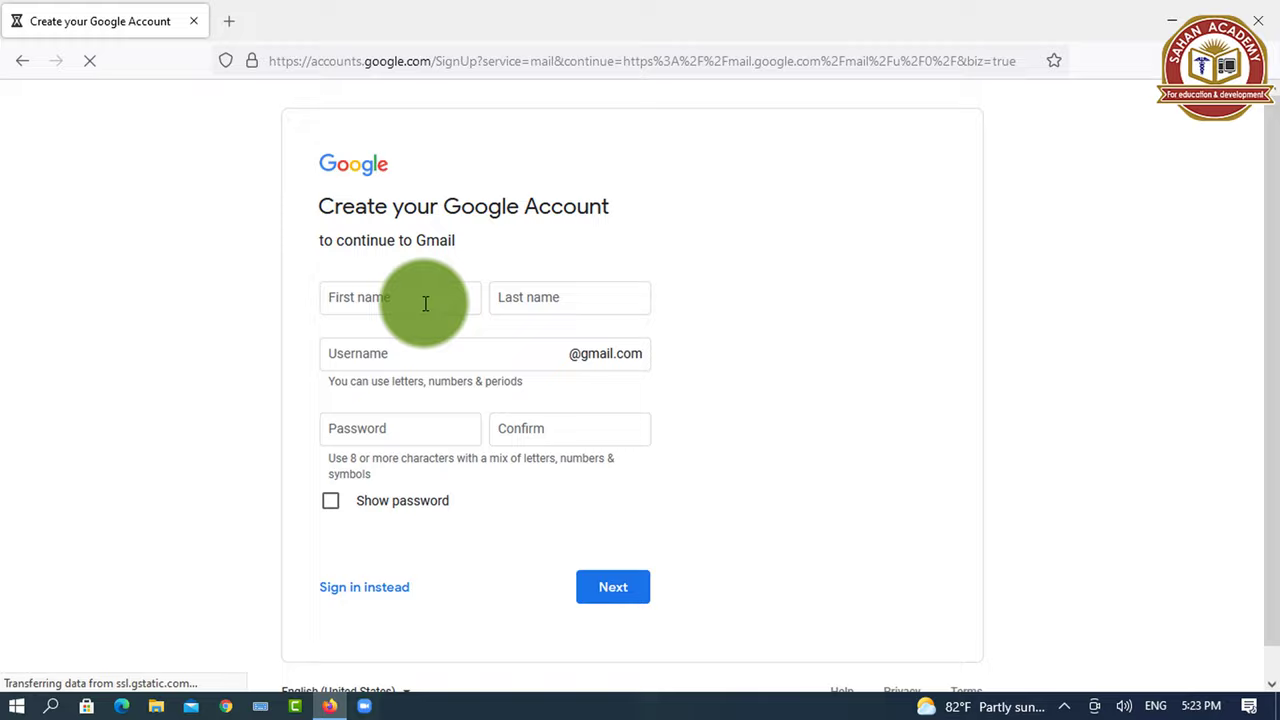
click(400, 296)
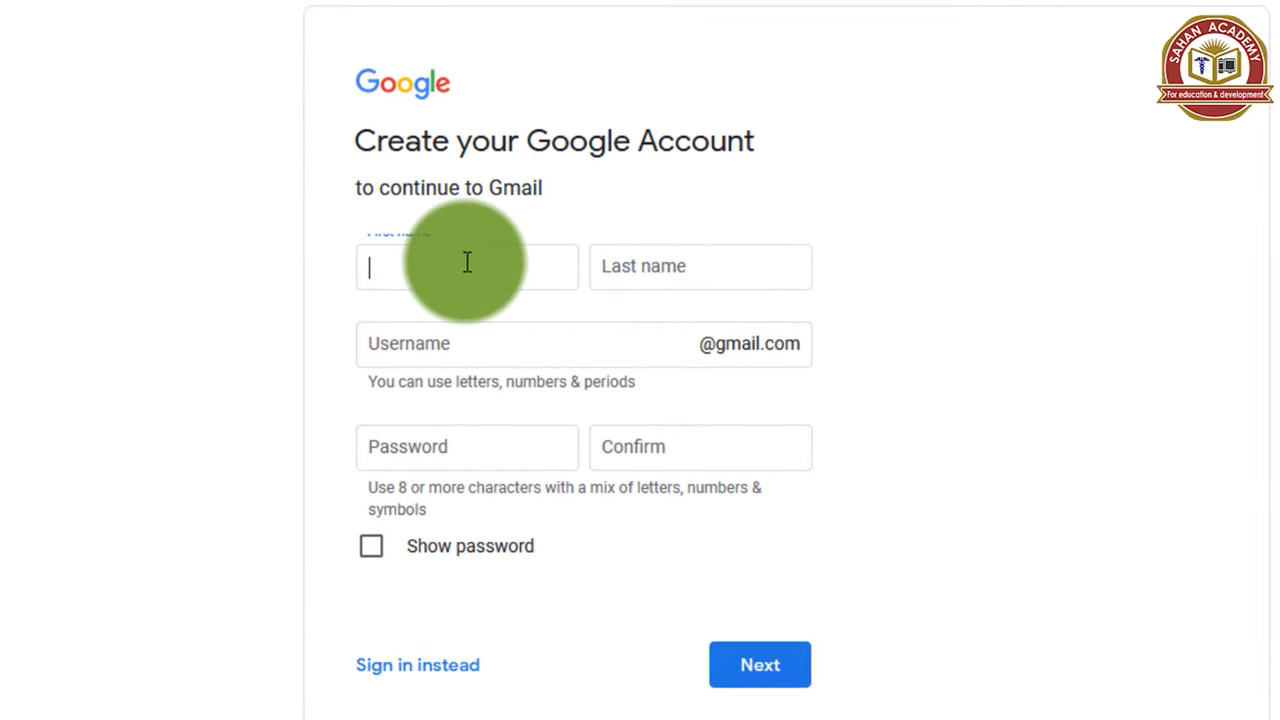
text(Sahan A)
key(BackSpace)
key(BackSpace)
Enter the last name, correcting stray characters in both name fields
click(623, 263)
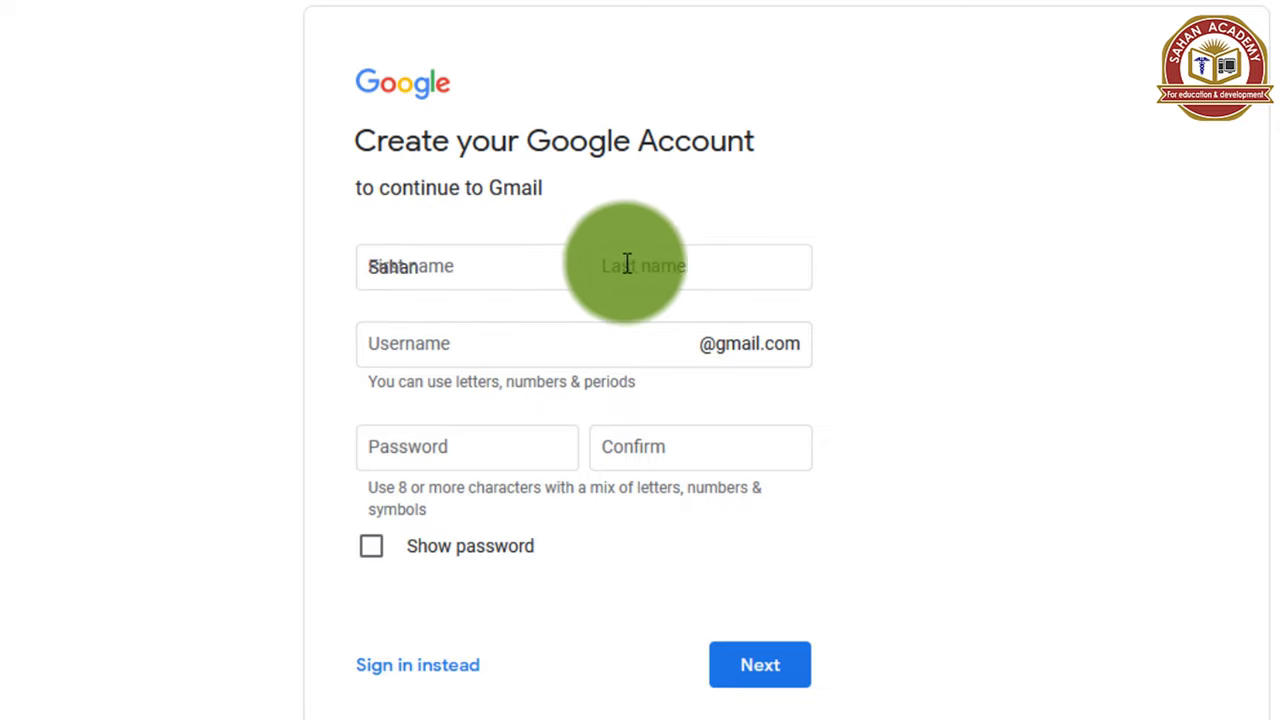
text(TEst)
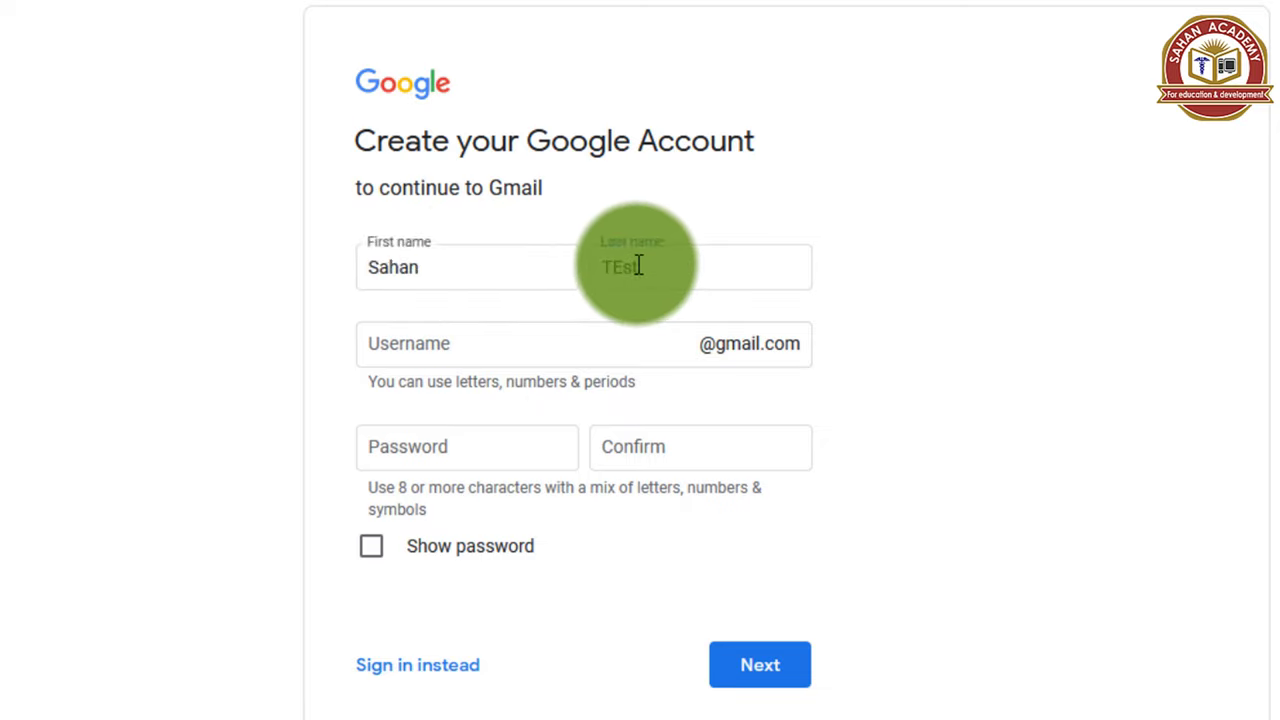
key(BackSpace)
text(e)
key(shift+Tab)
text(st)
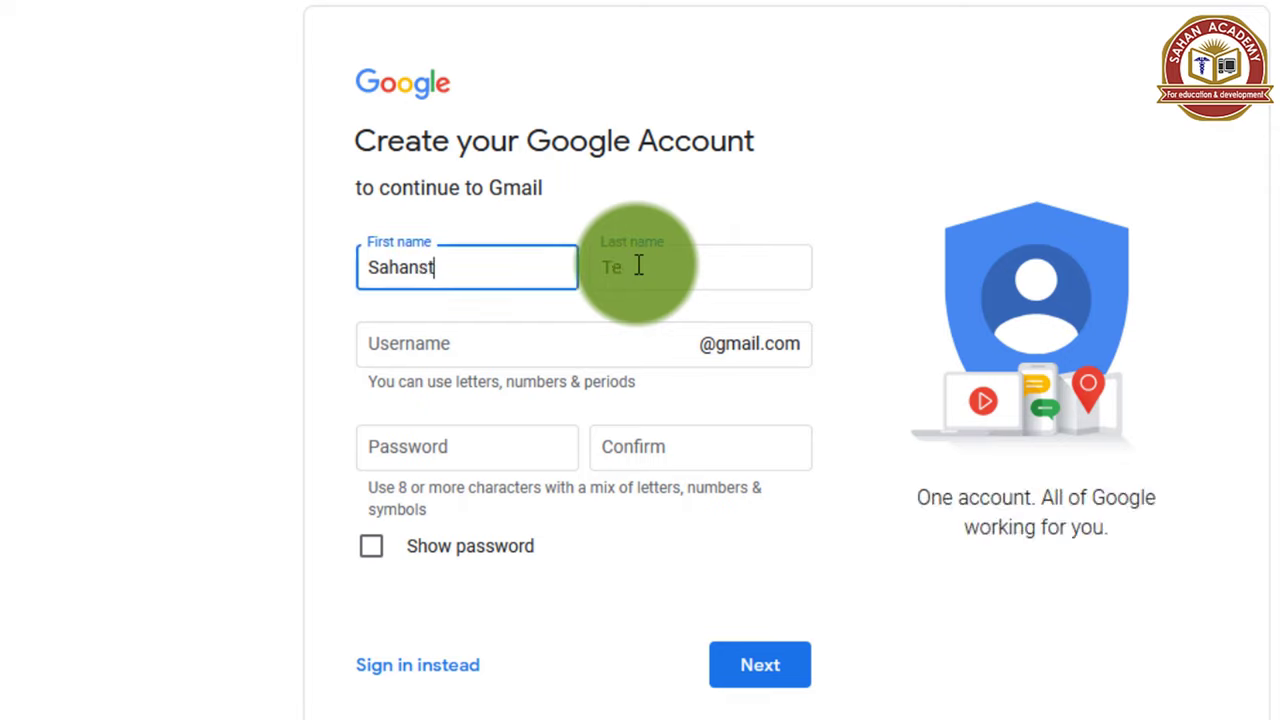
key(BackSpace)
key(BackSpace)
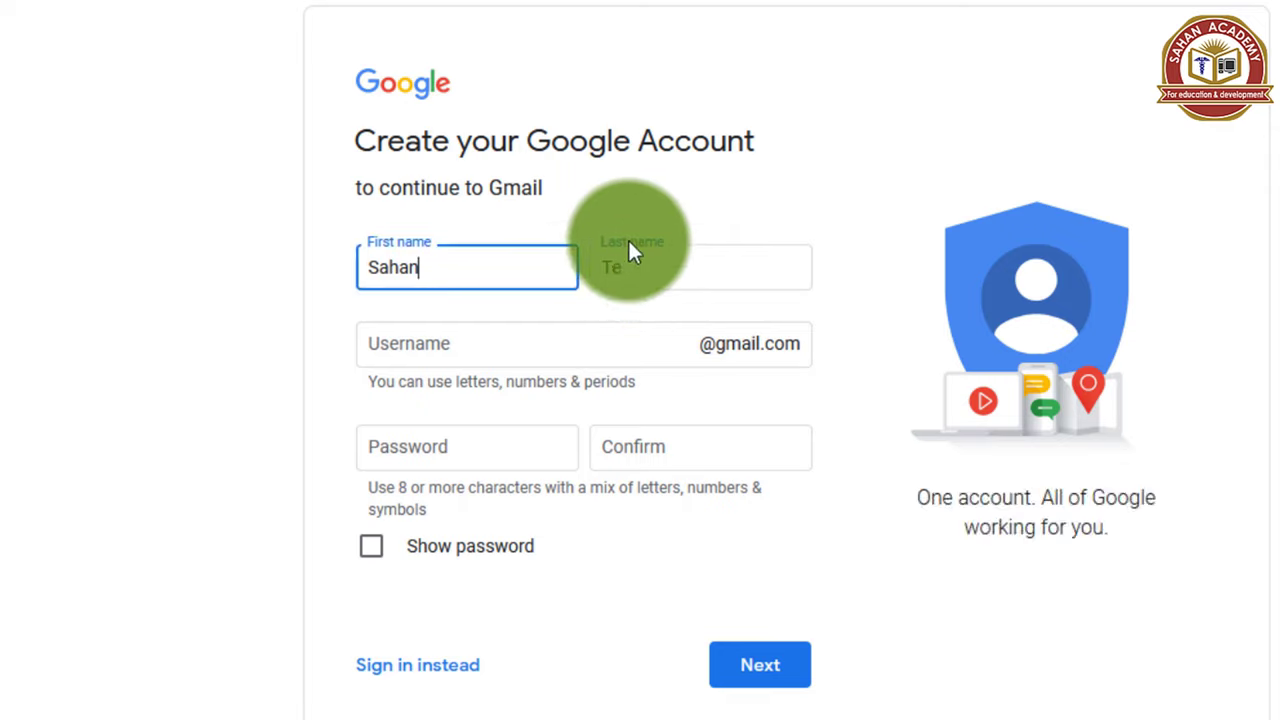
click(641, 263)
text(sts)
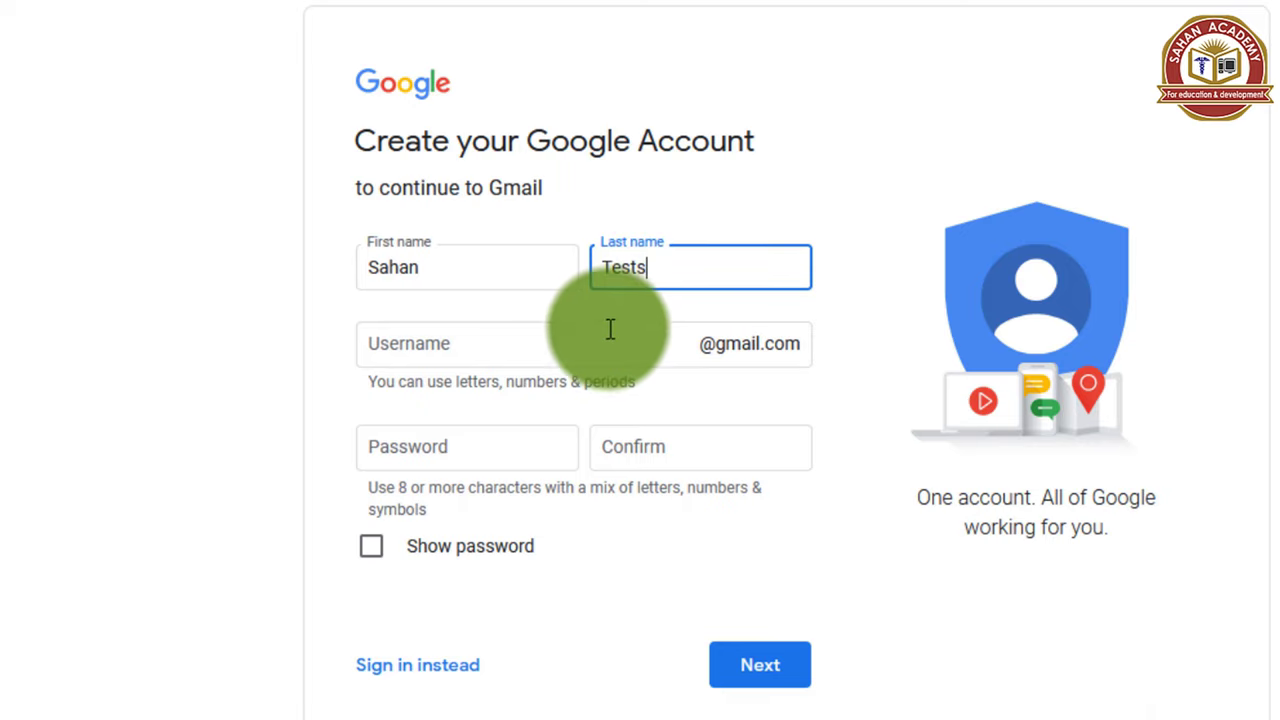
click(603, 282)
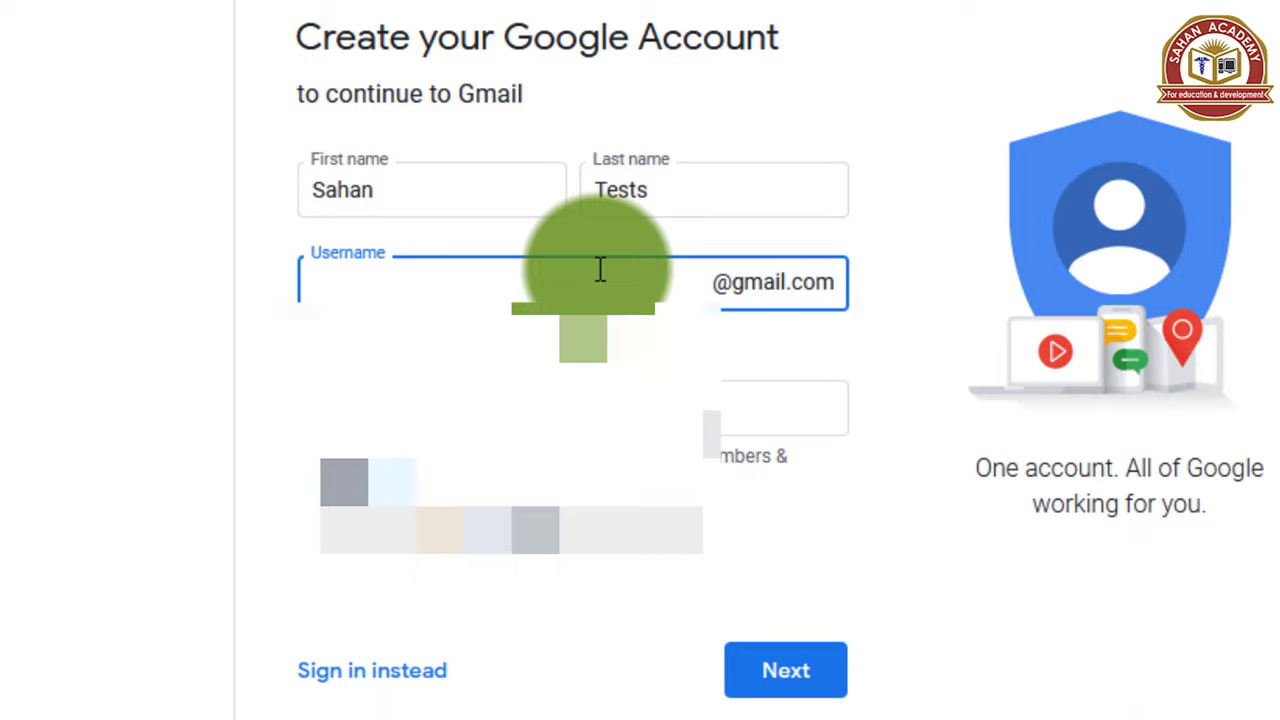
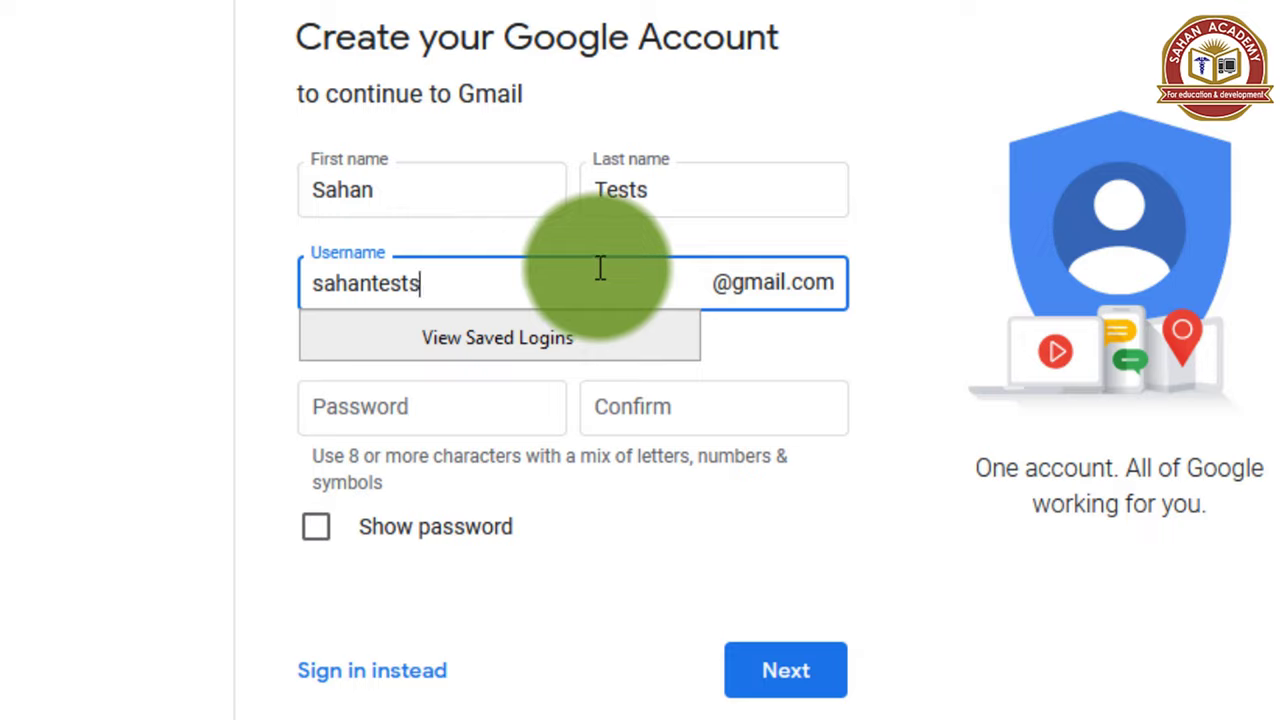
Enter the chosen username and type the account password
click(457, 394)
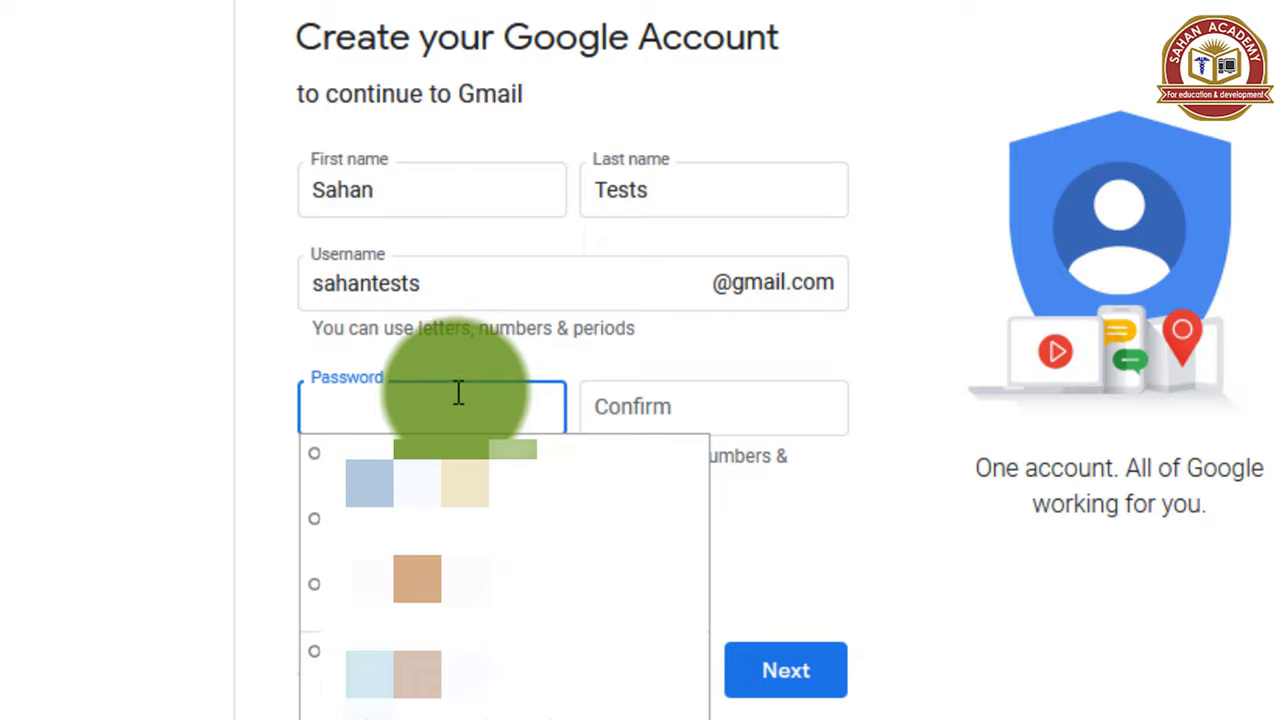
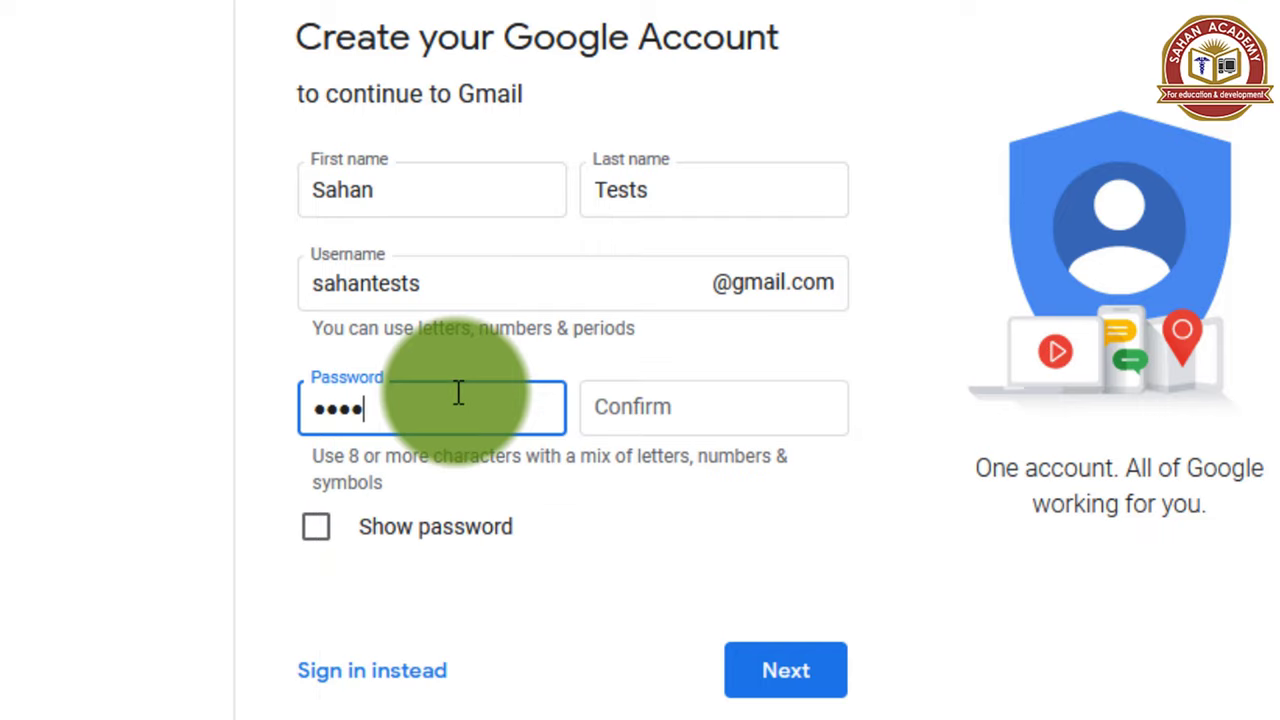
Confirm the password, toggle Show password on, and submit the credentials
click(597, 411)
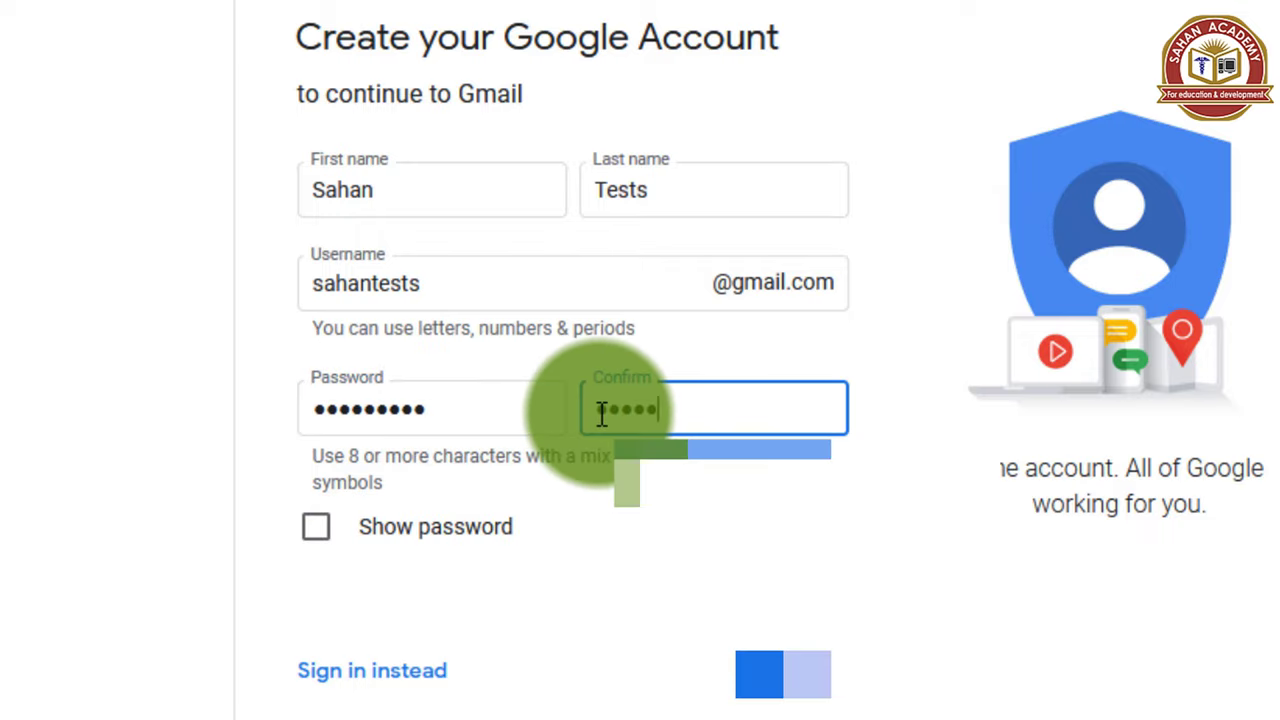
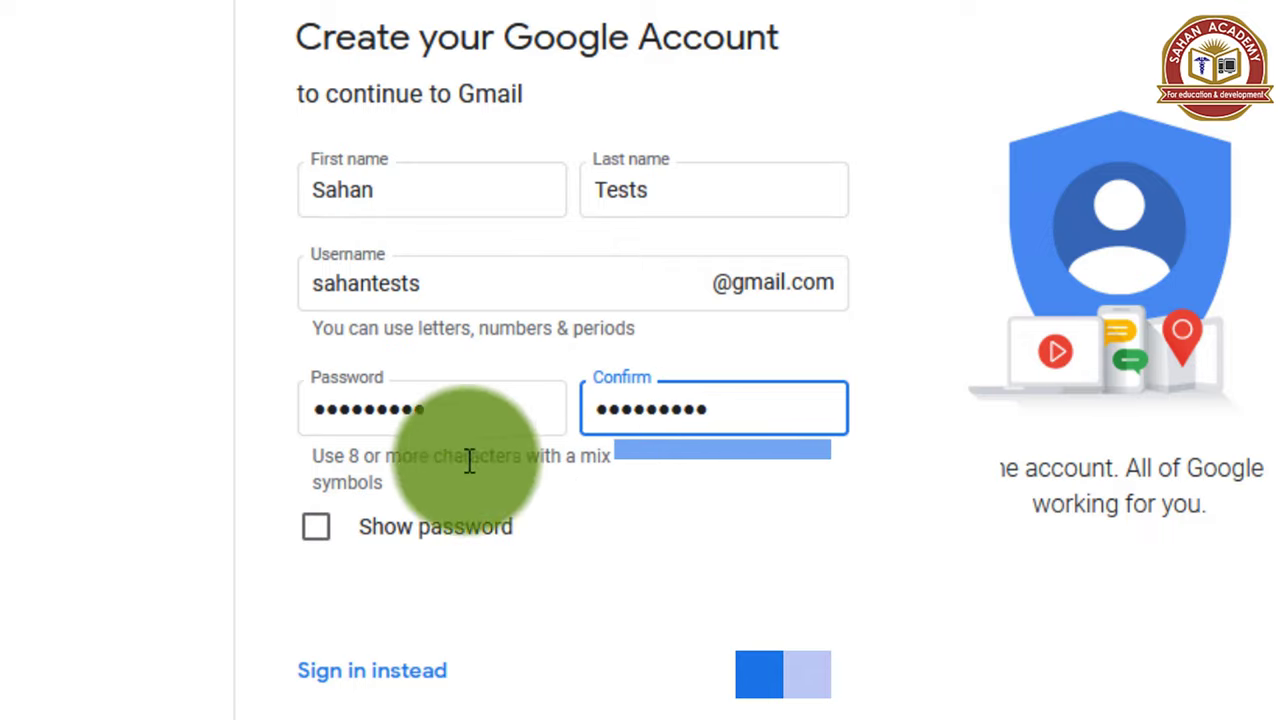
click(331, 531)
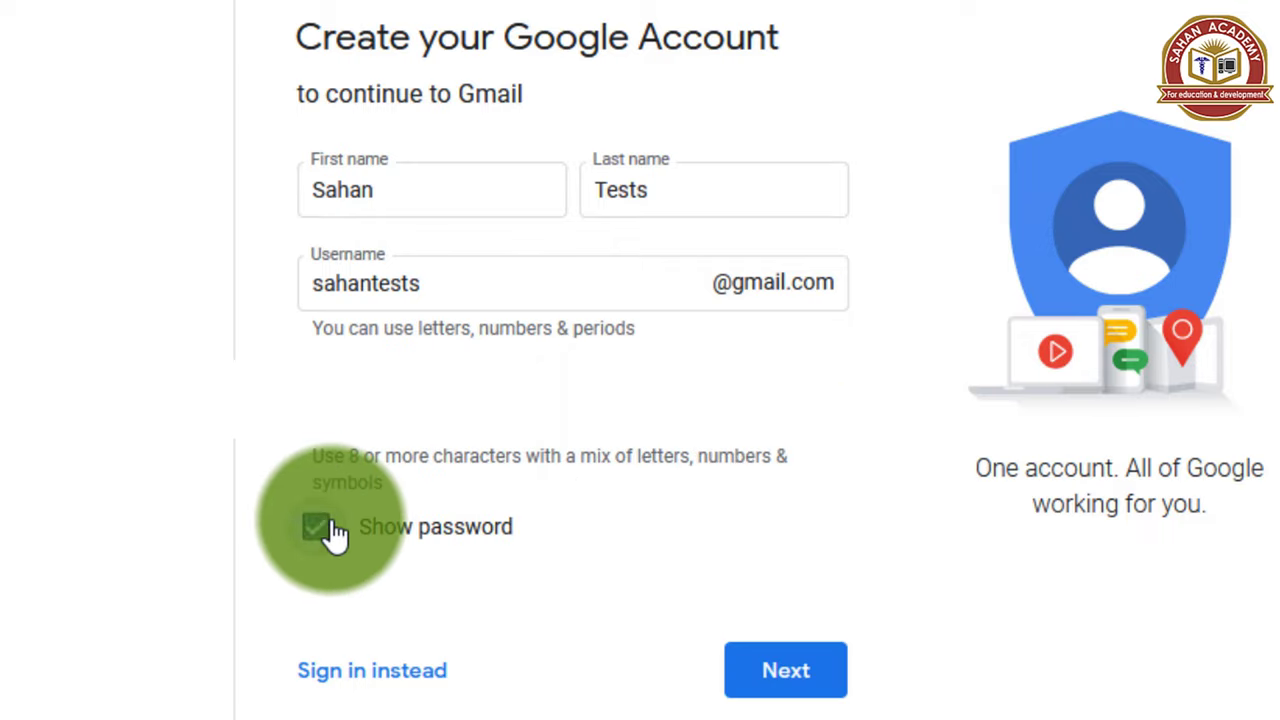
click(340, 531)
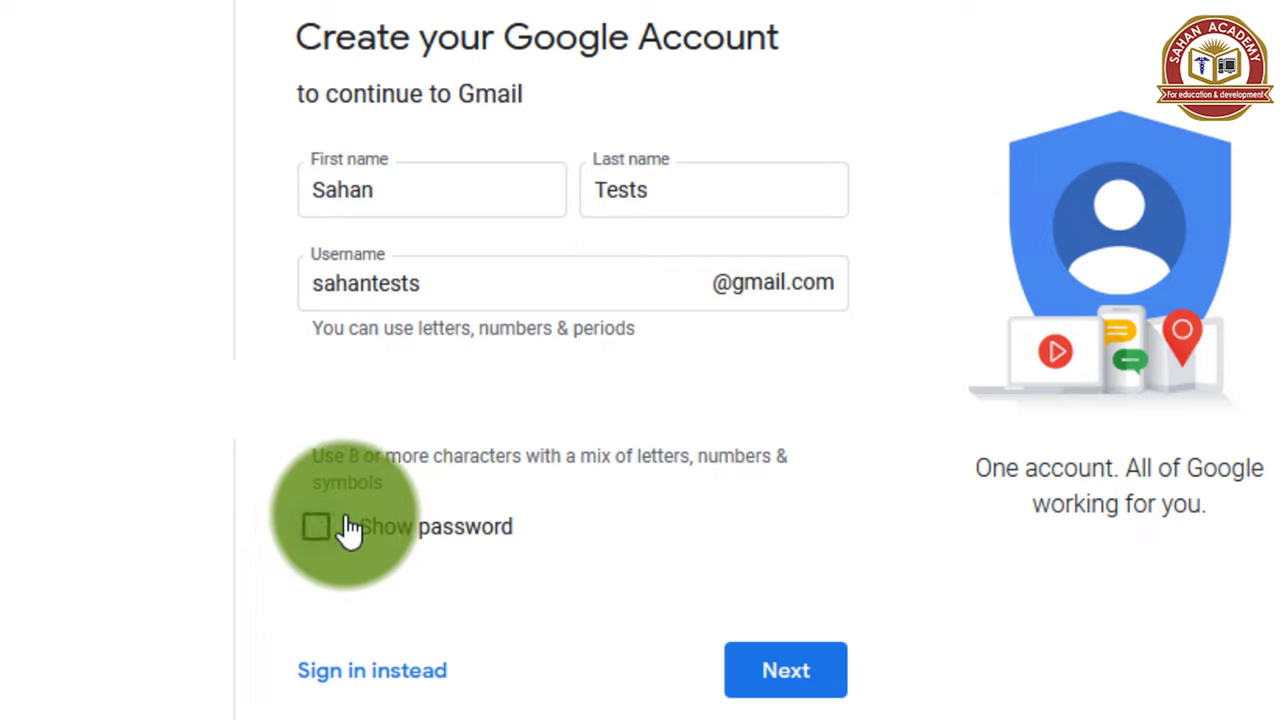
click(348, 531)
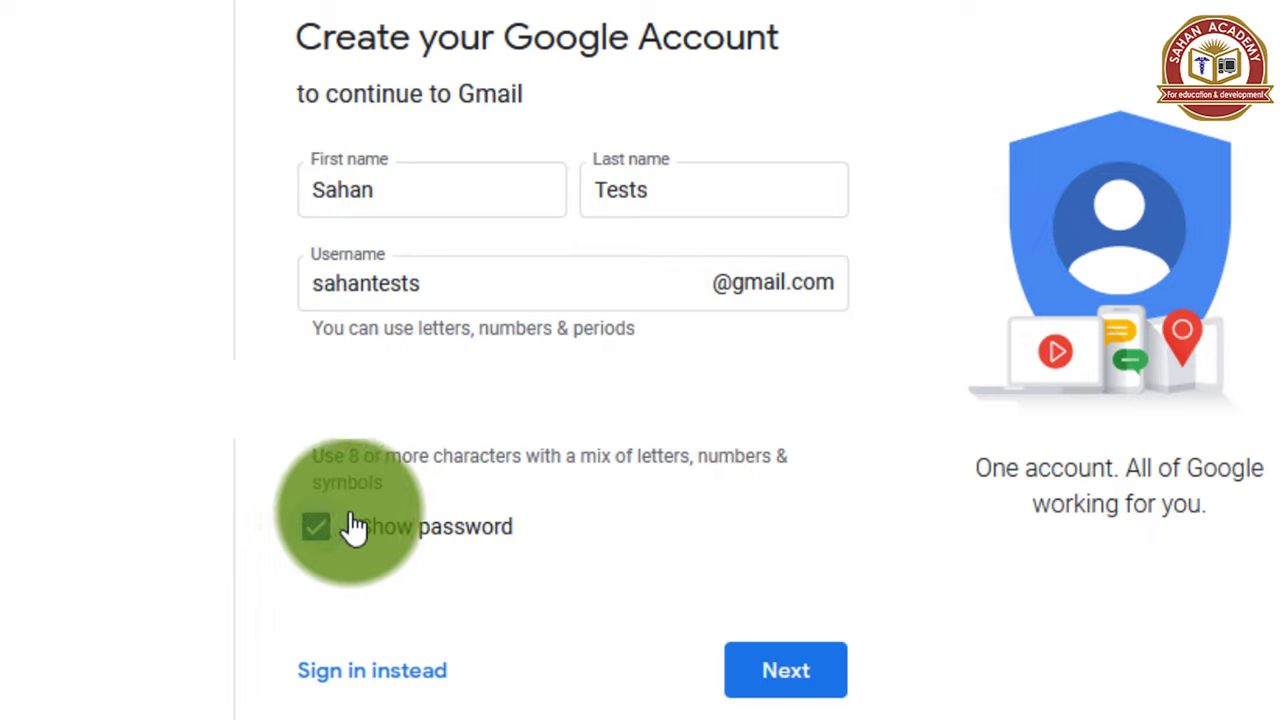
click(767, 686)
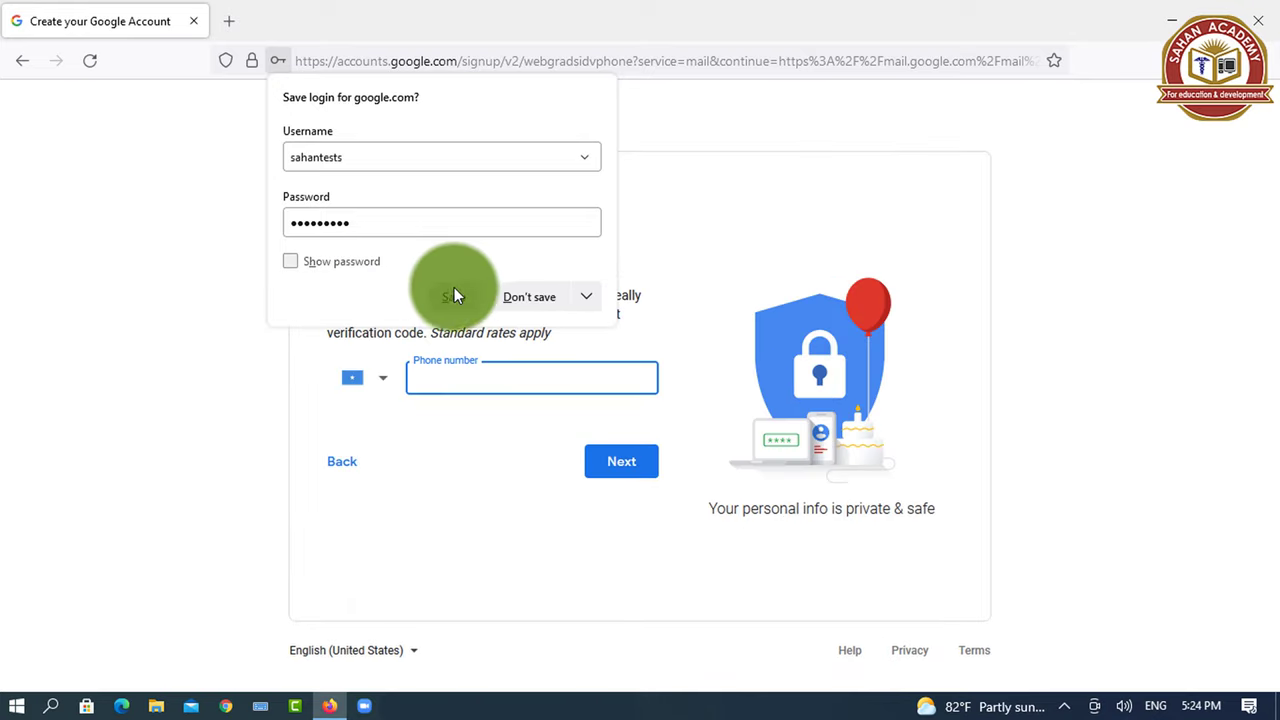
Decline saving the login, submit the phone number, and verify it with the texted six-digit code
click(512, 297)
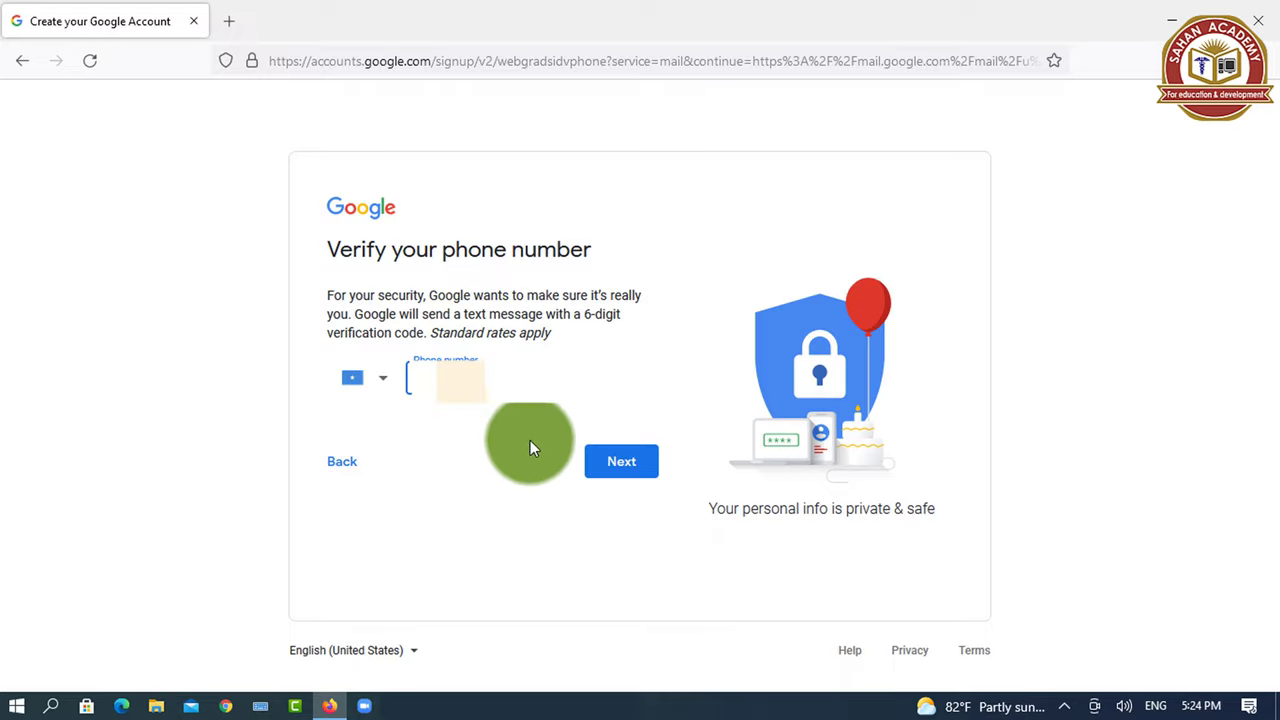
click(600, 464)
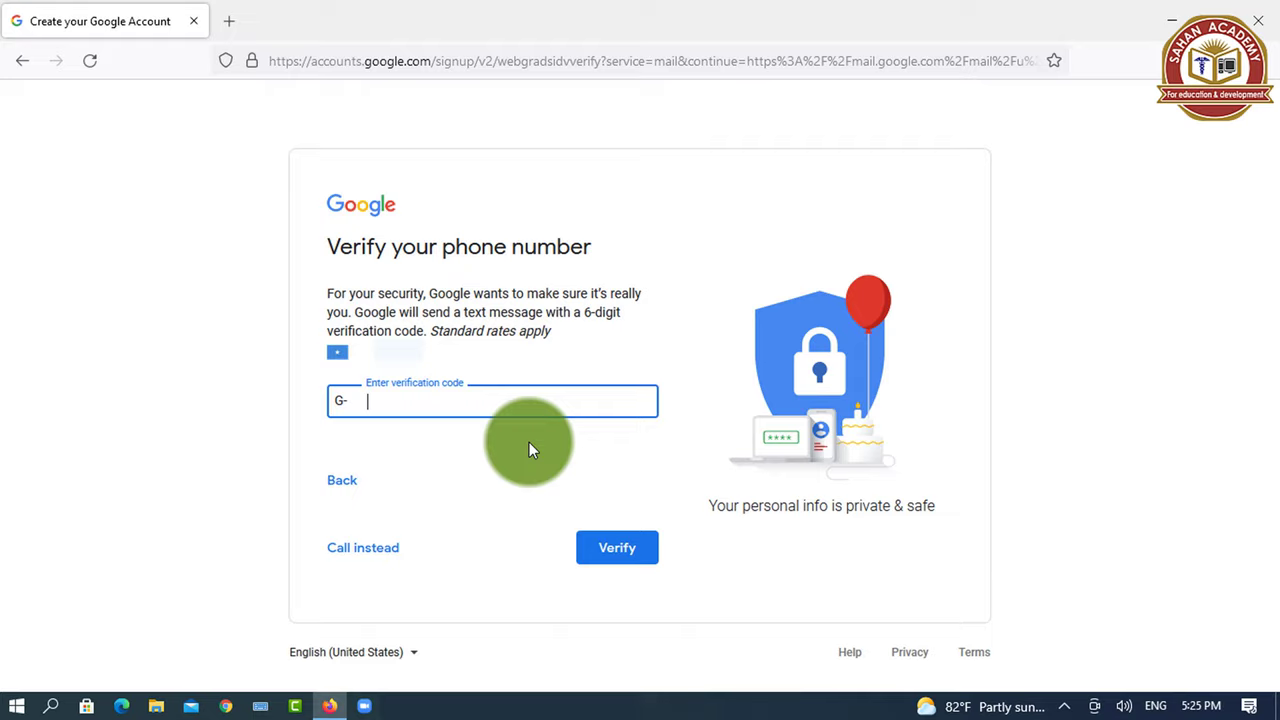
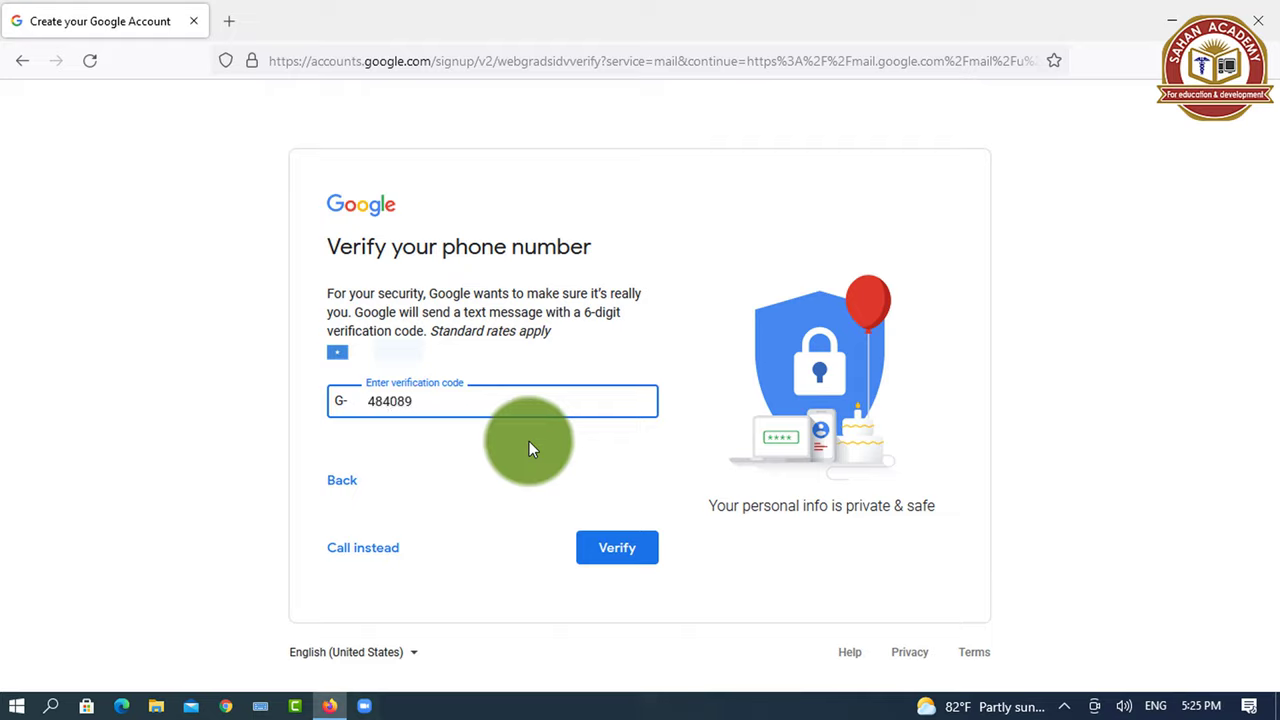
click(601, 550)
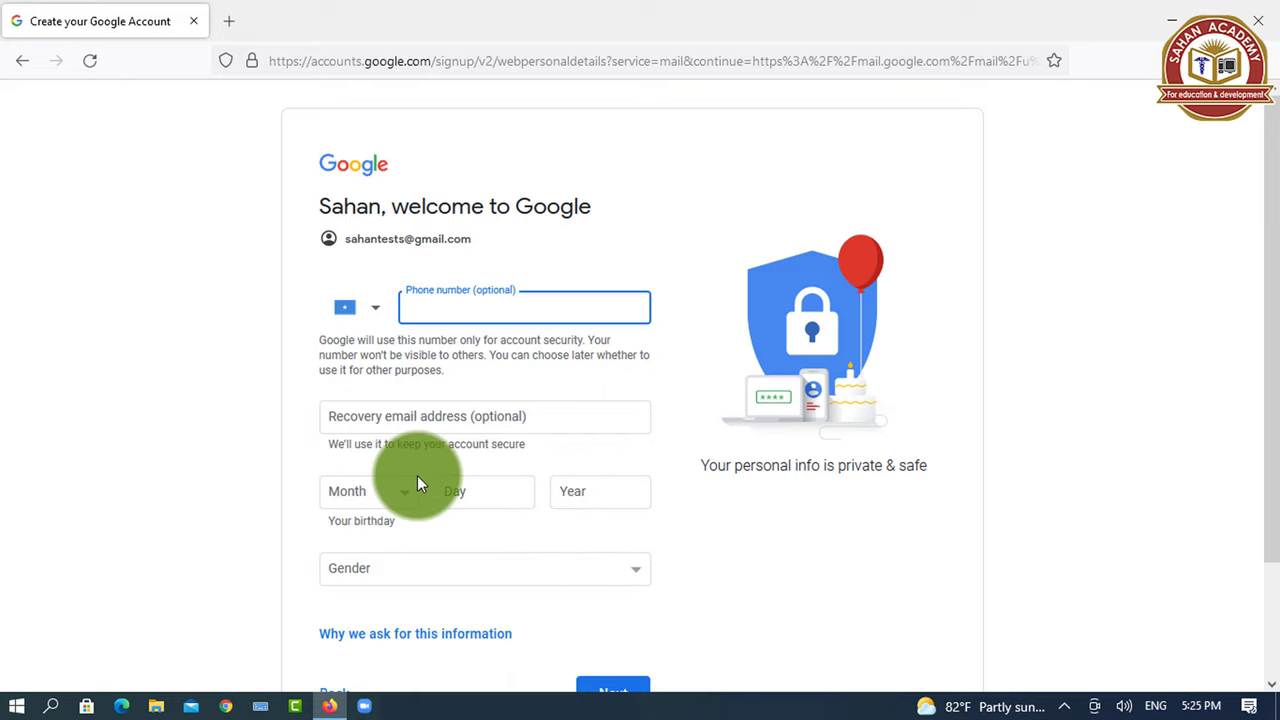
Set the birthday to October 29, 2001 and the gender to Rather not say
scroll(417, 475, down, 2)
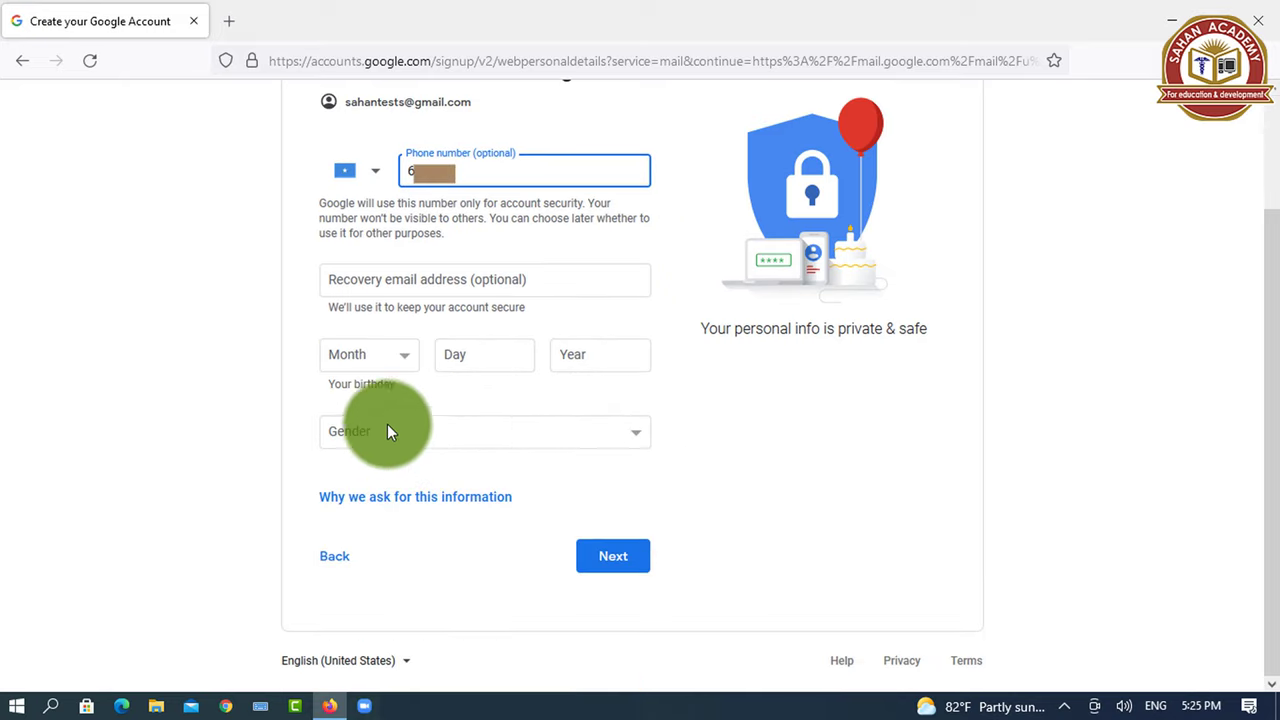
click(399, 361)
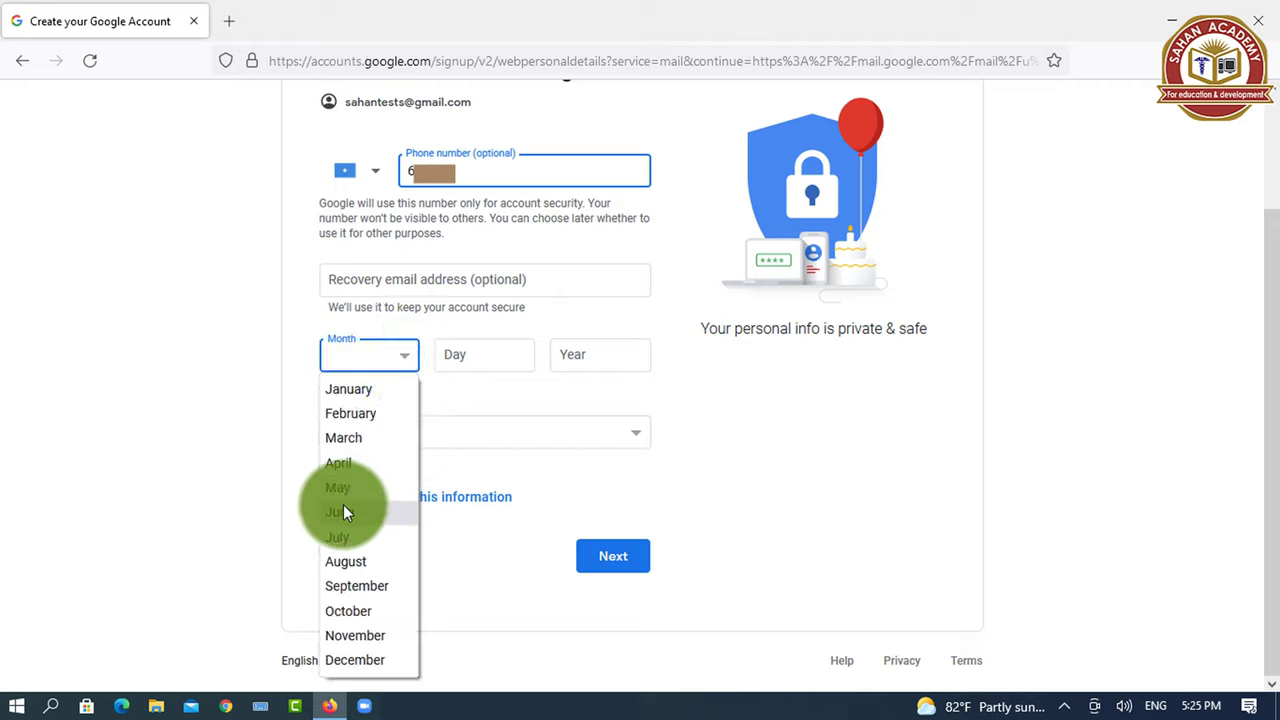
click(356, 612)
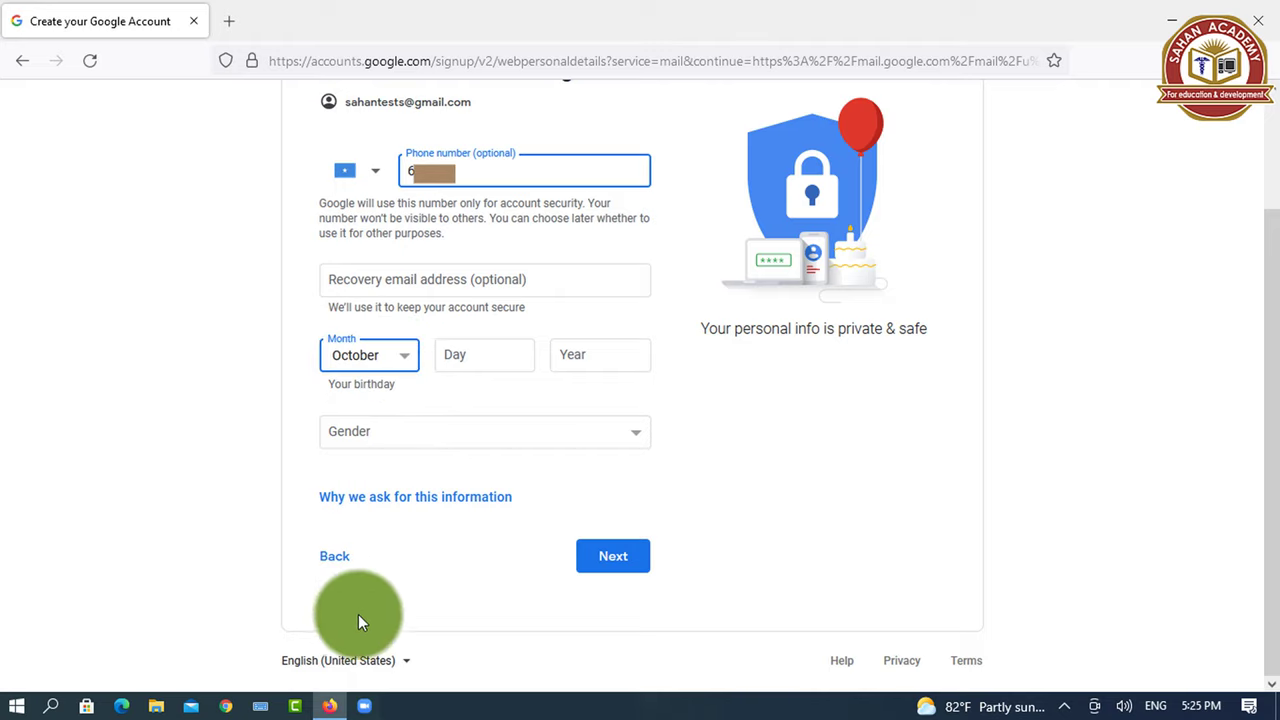
click(485, 366)
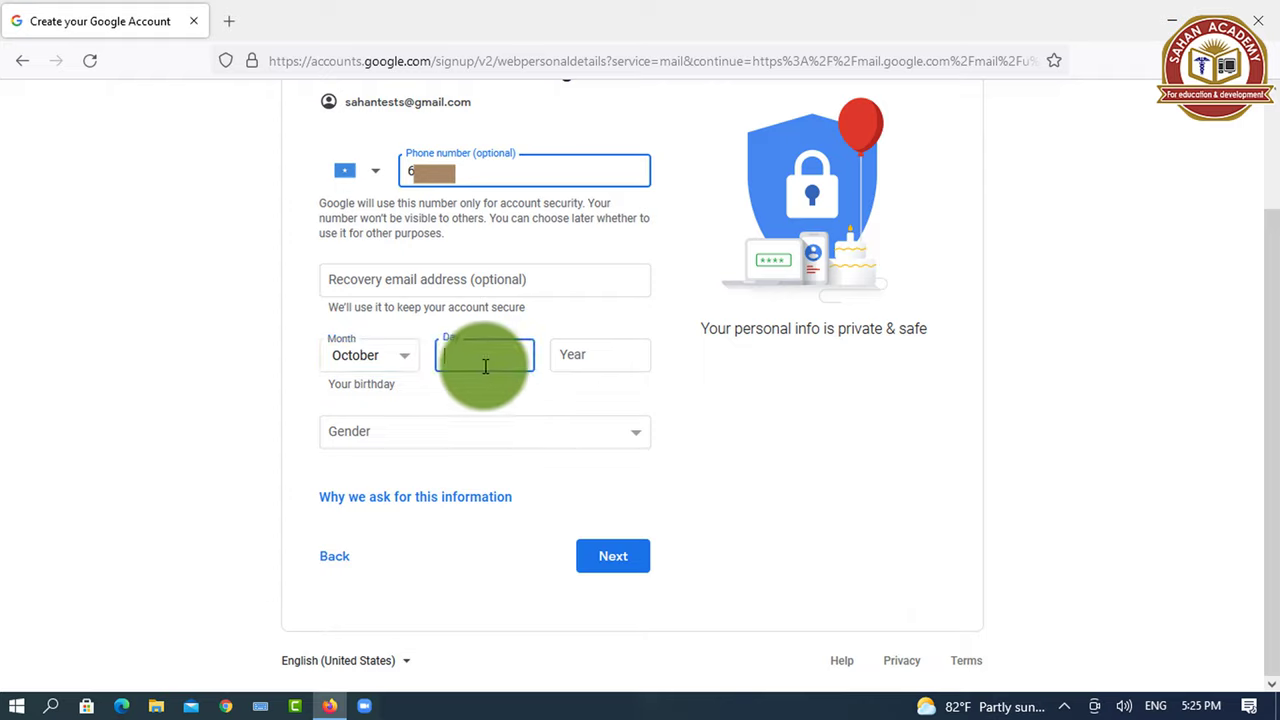
text(29)
click(587, 352)
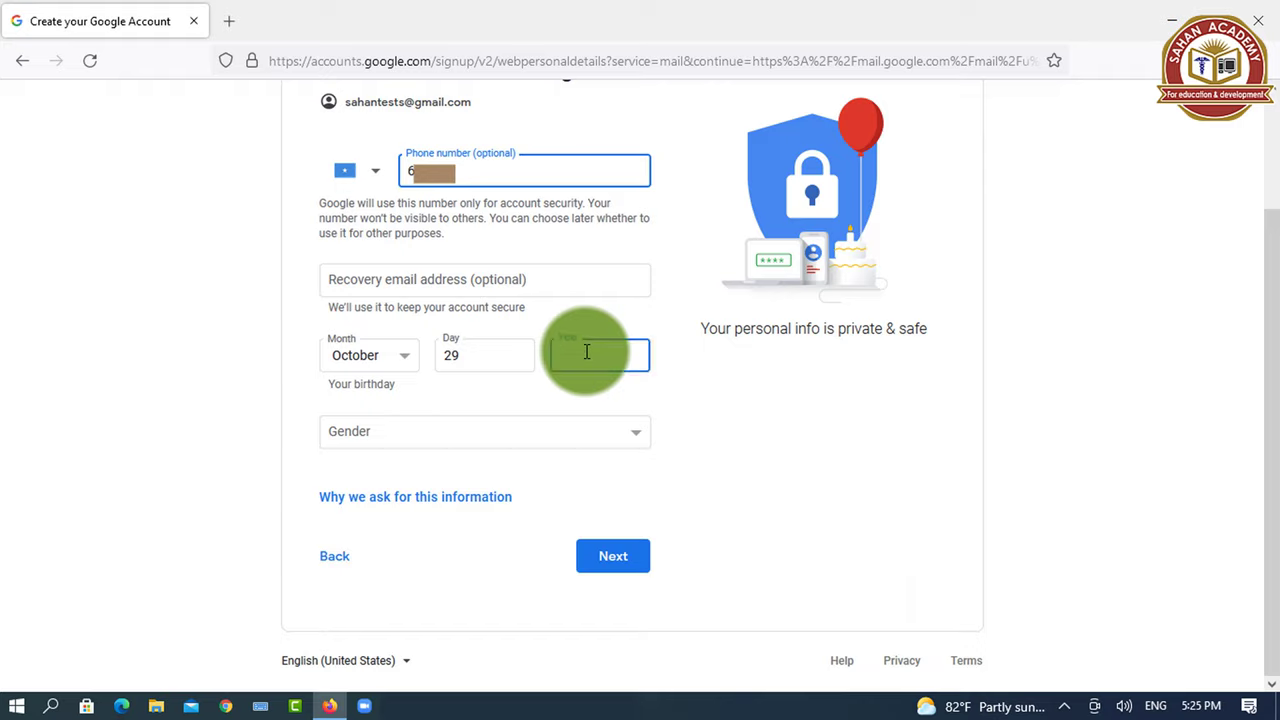
text(2001)
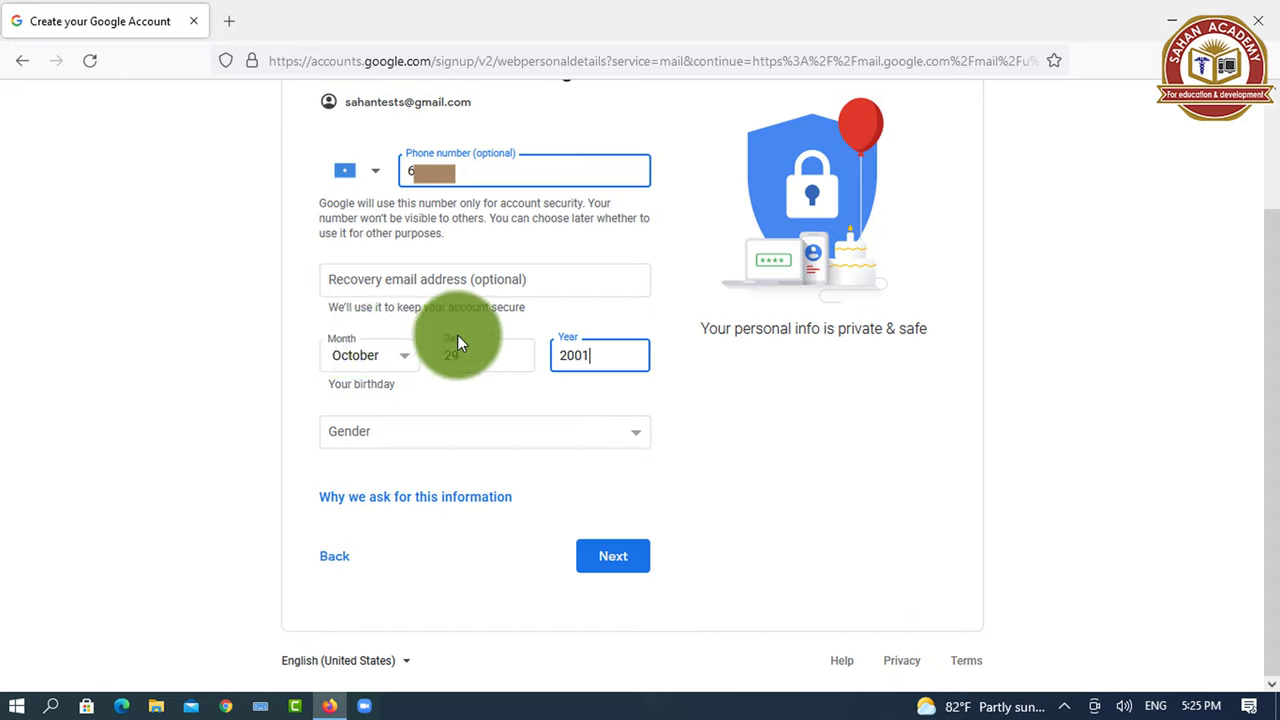
click(417, 446)
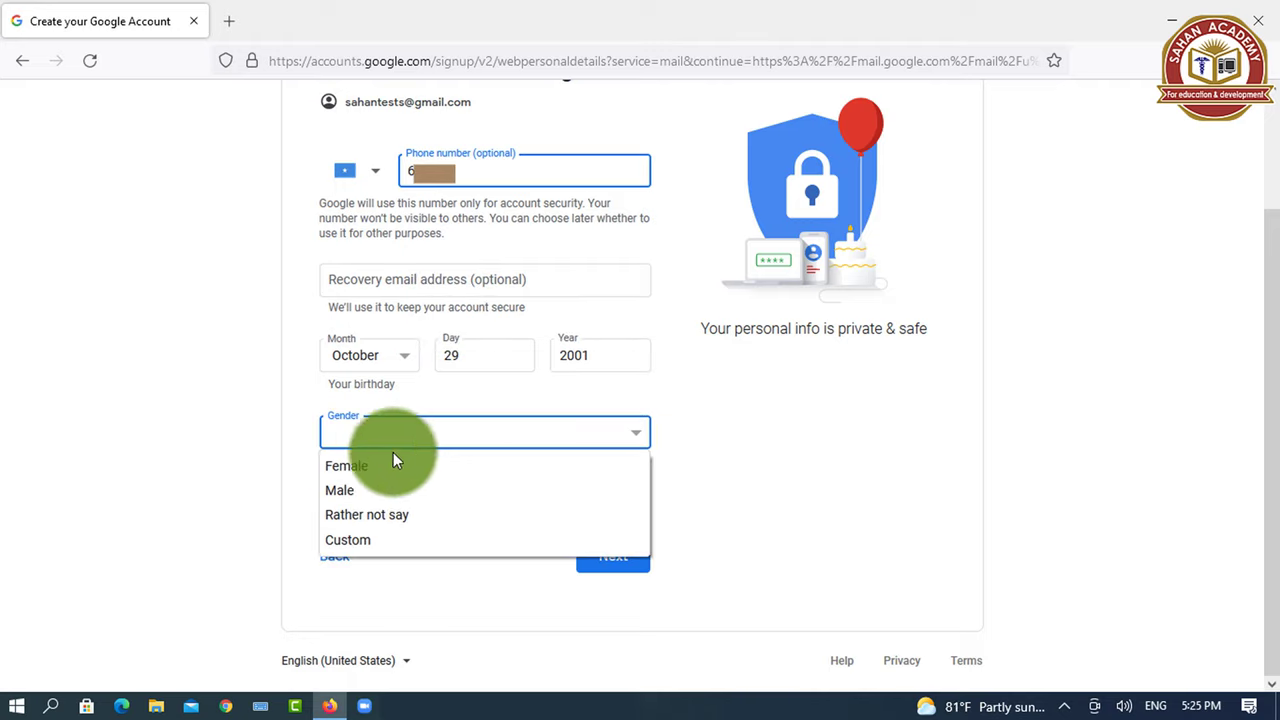
click(372, 516)
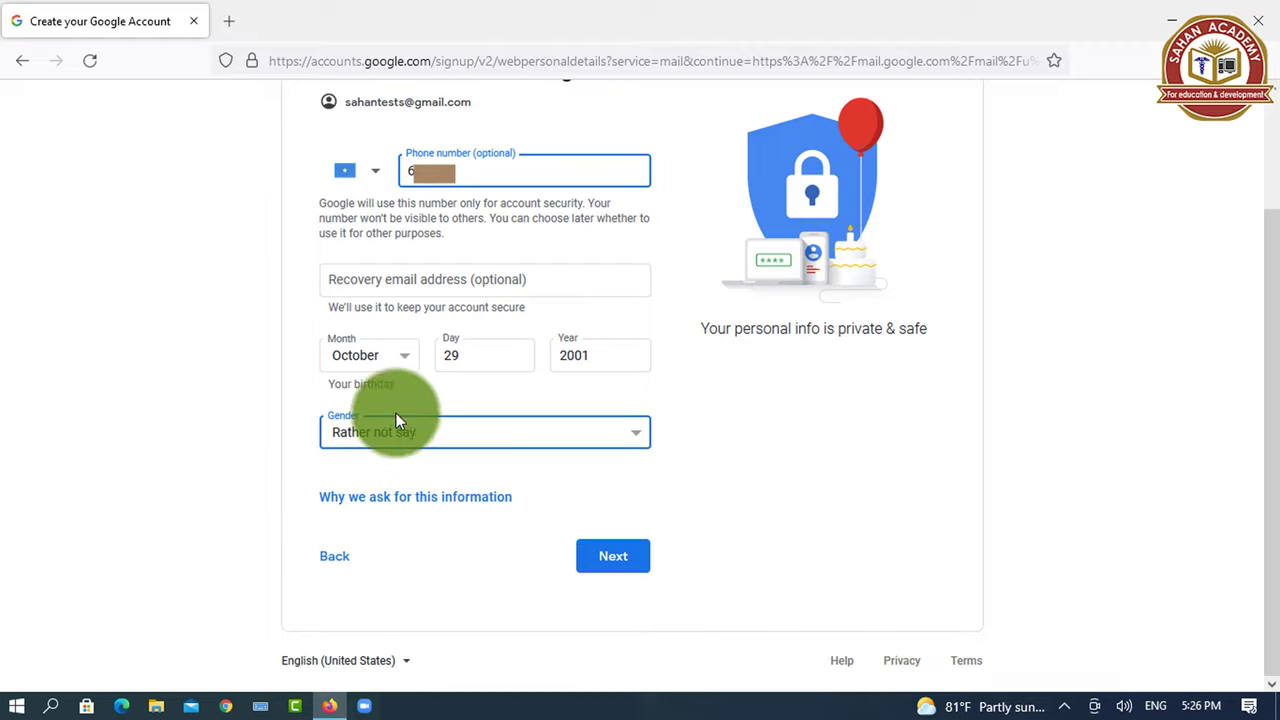
Paste and correct the recovery email address in its field
click(361, 278)
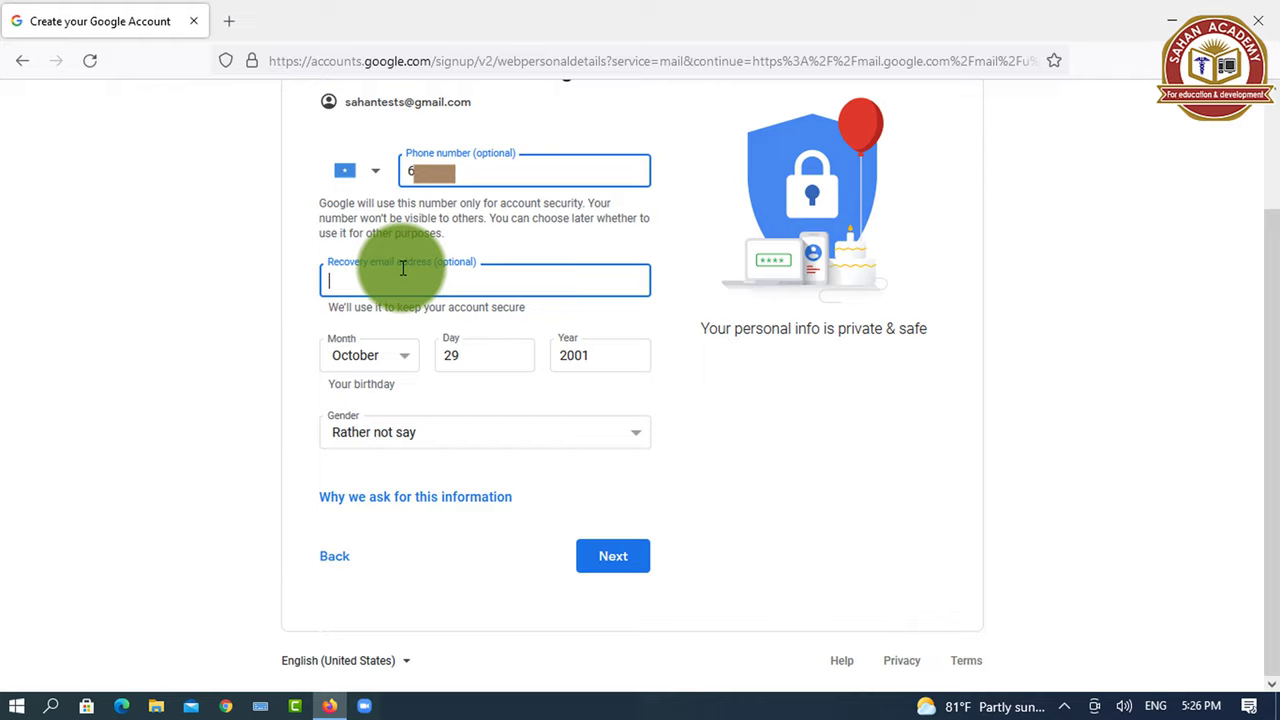
click(407, 267)
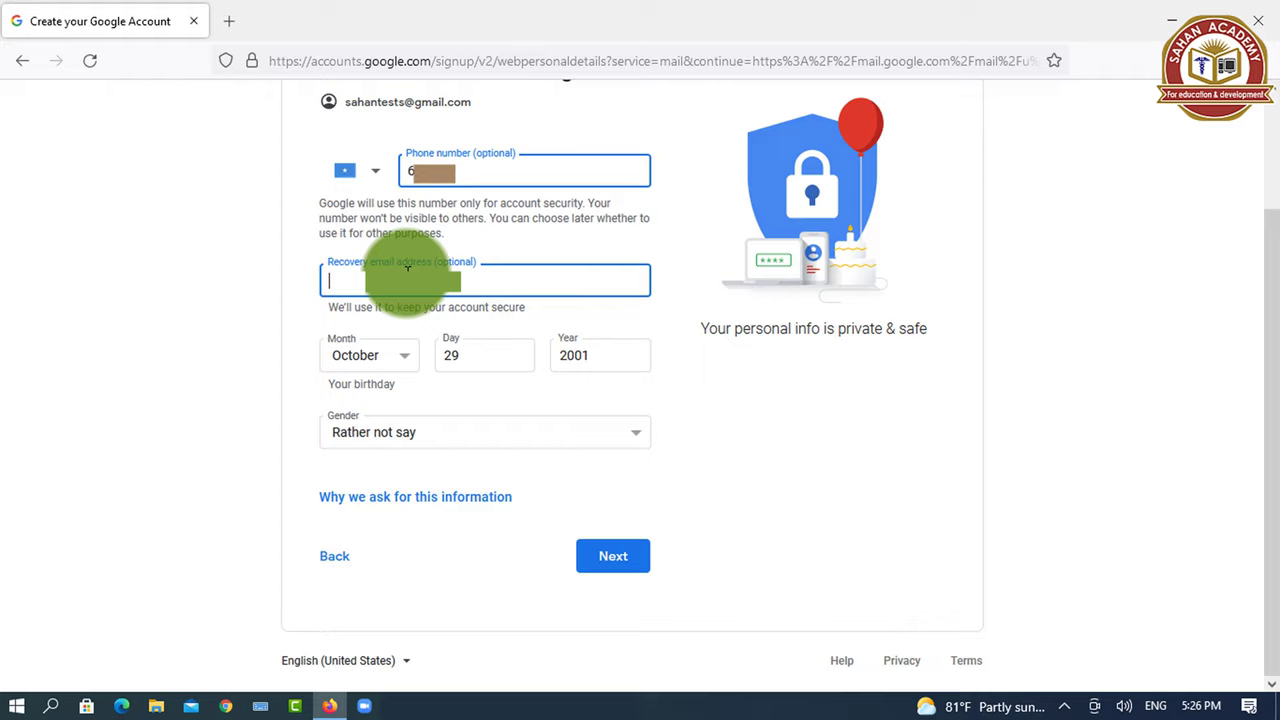
key(ctrl+v)
key(ctrl+a)
key(BackSpace)
text(s)
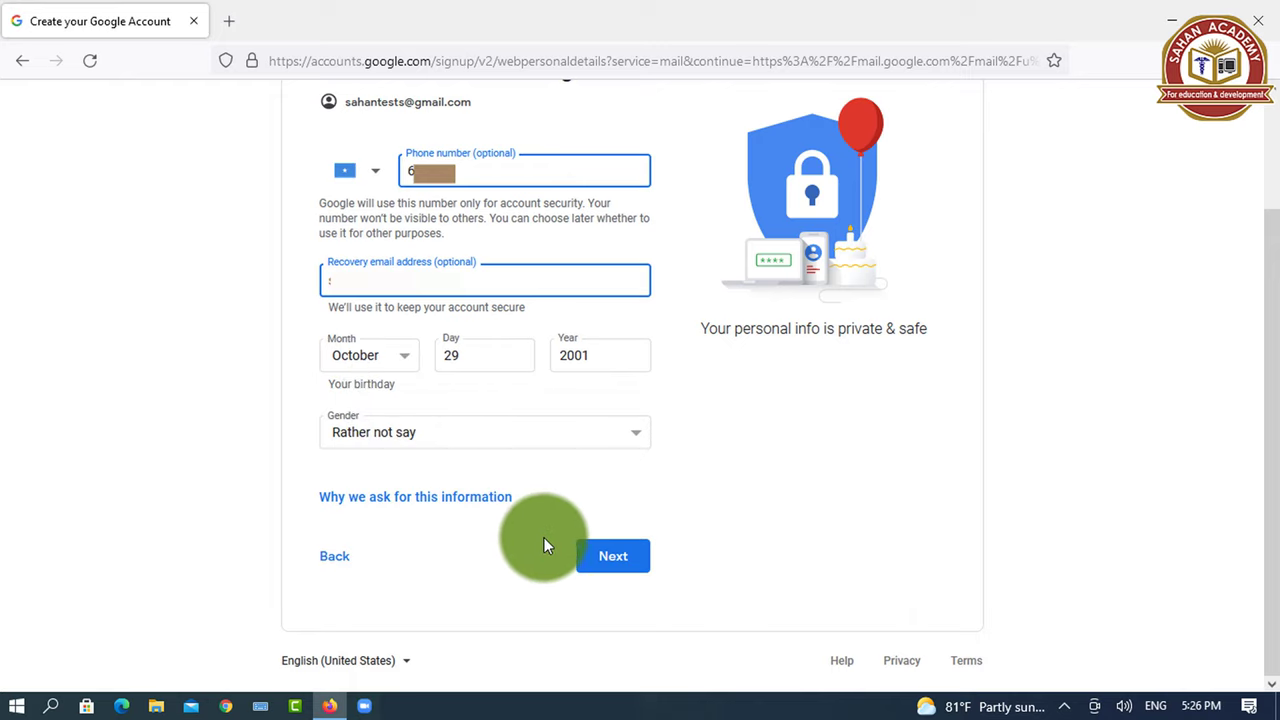
Submit the personal details, choose 'Yes, I'm in' for the phone number, and accept Privacy and Terms
click(600, 560)
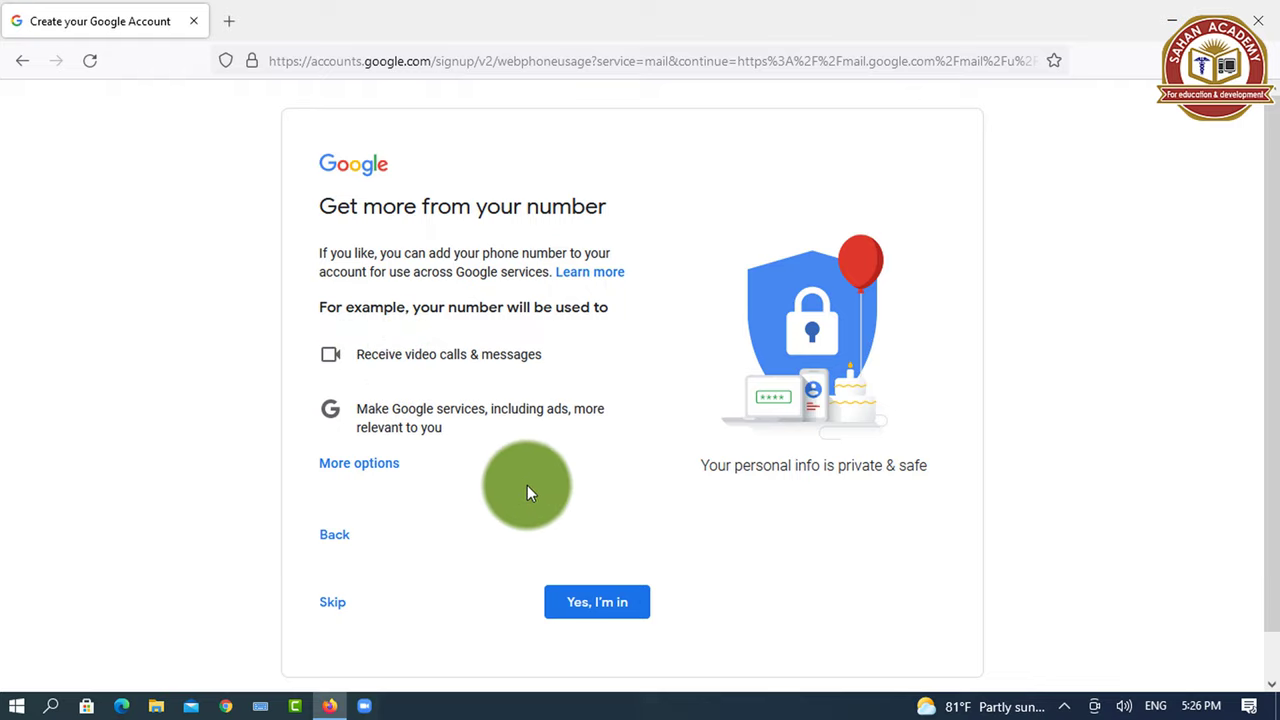
click(559, 607)
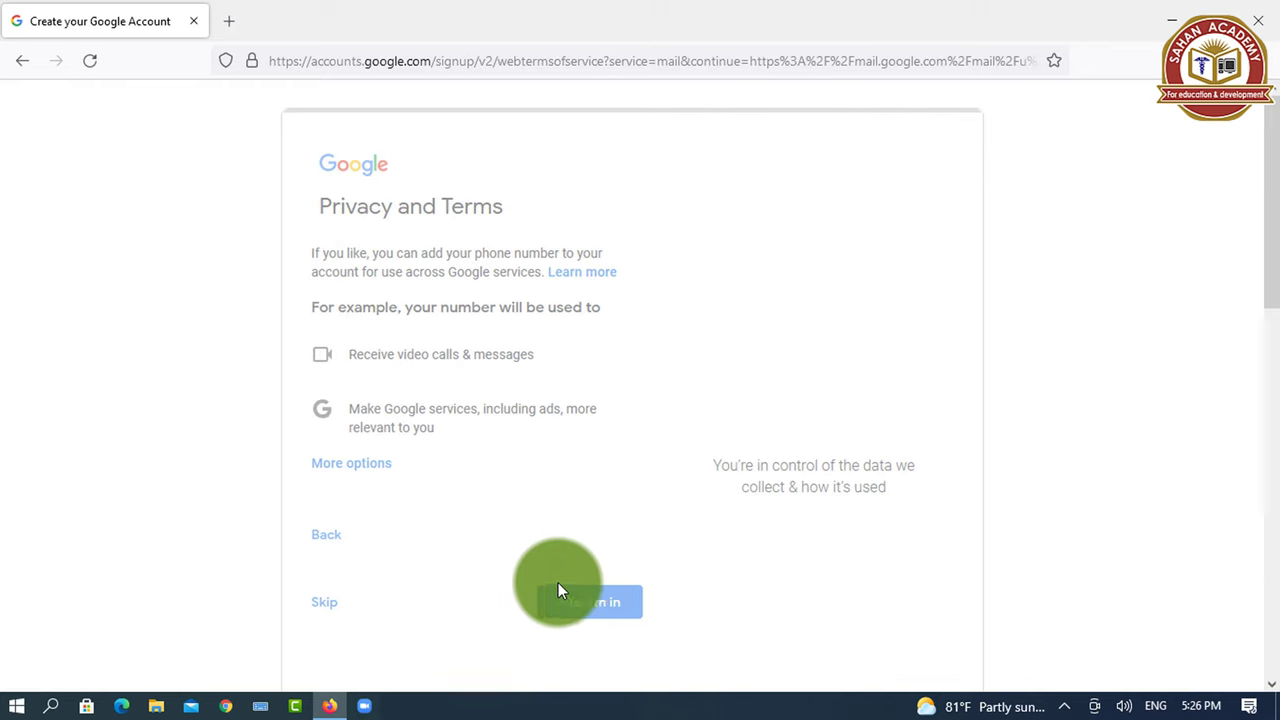
scroll(564, 520, down, 10)
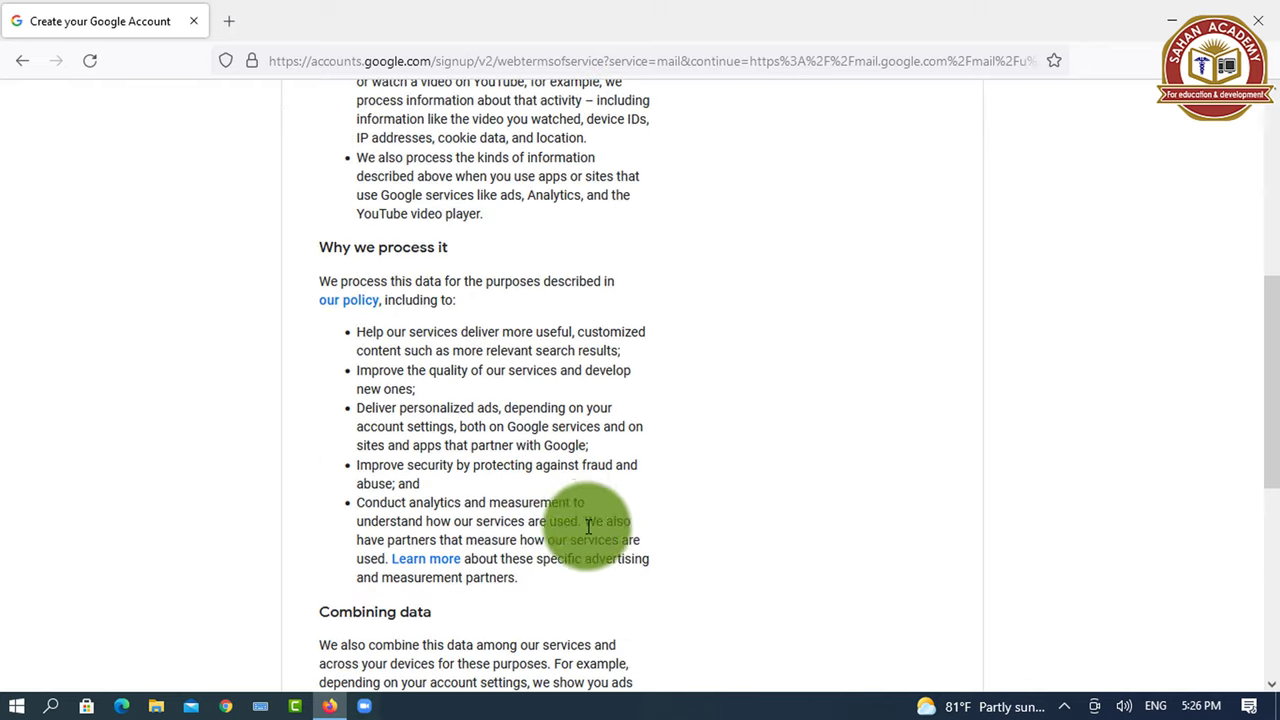
scroll(588, 537, down, 5)
click(596, 559)
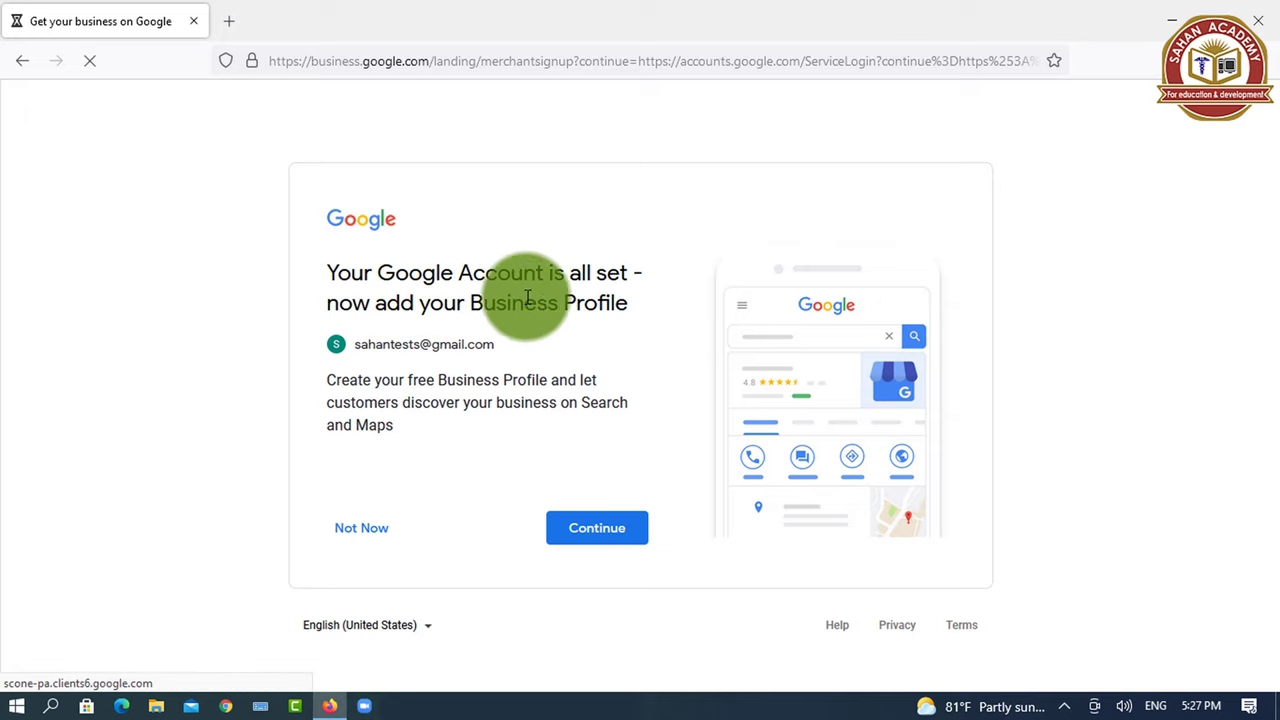
Choose 'Not Now' on the Business Profile offer to load the new Gmail inbox
click(347, 530)
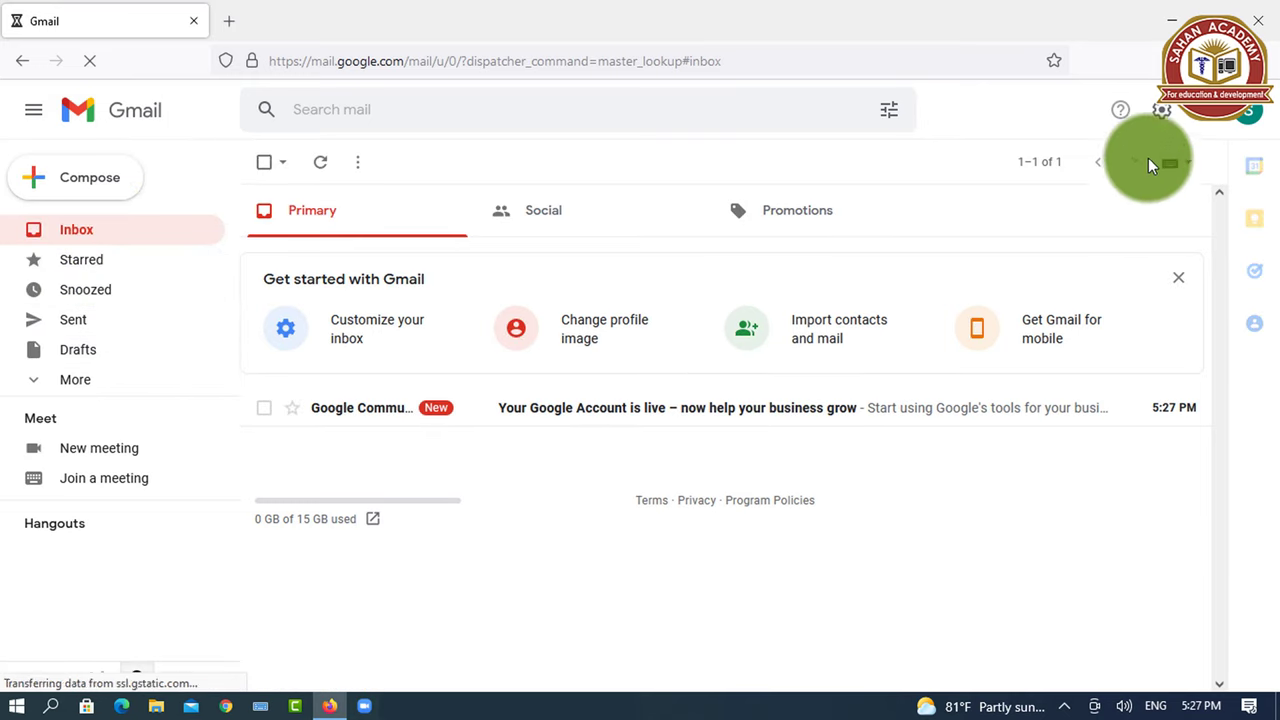
click(1195, 124)
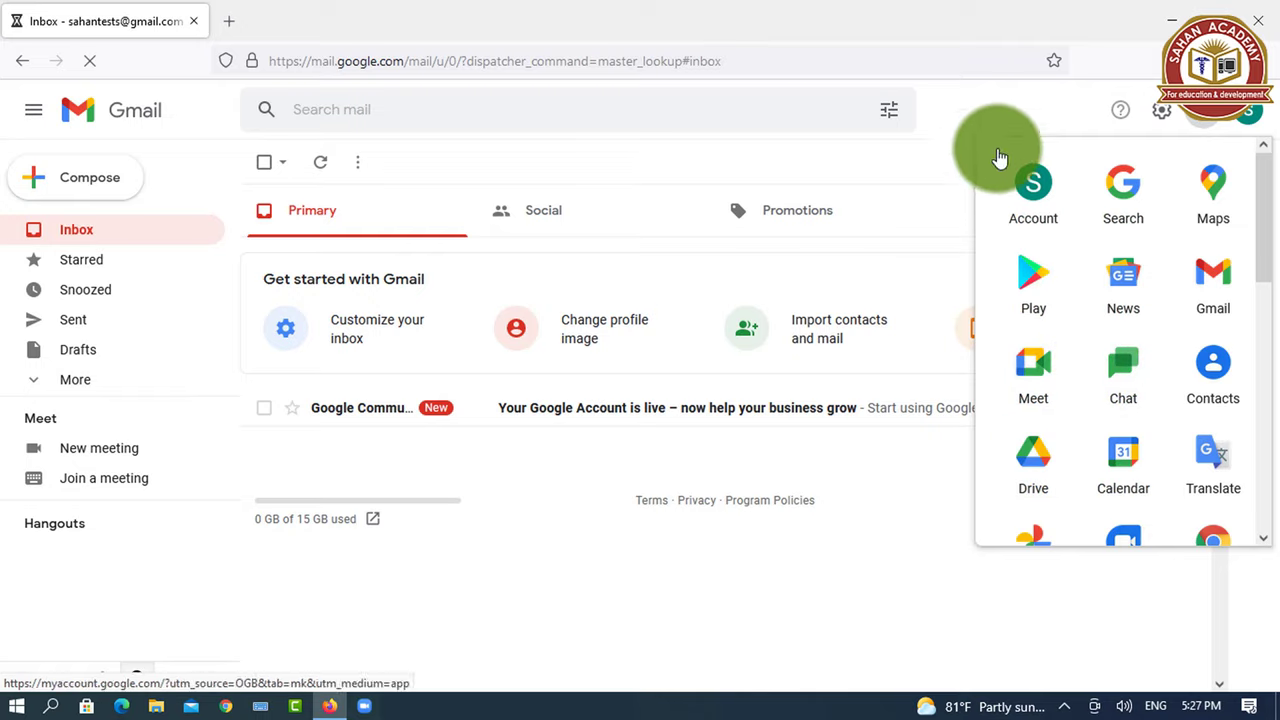
click(1024, 112)
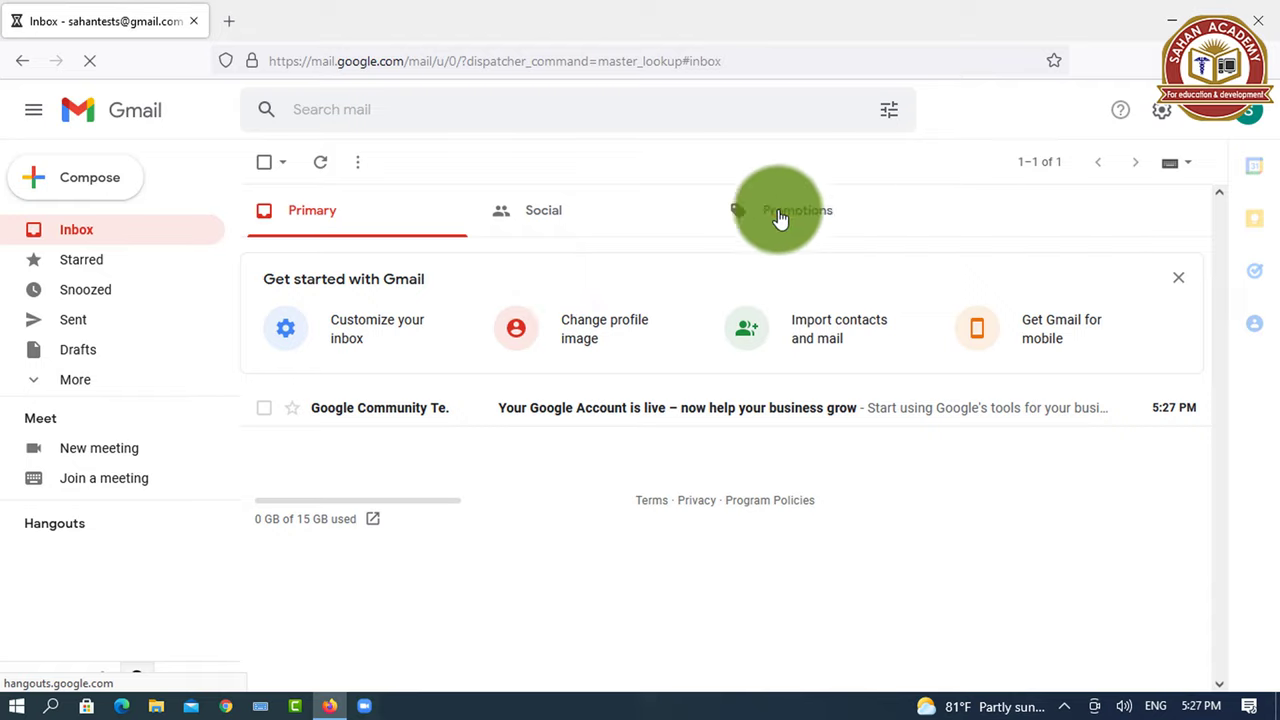
click(1244, 122)
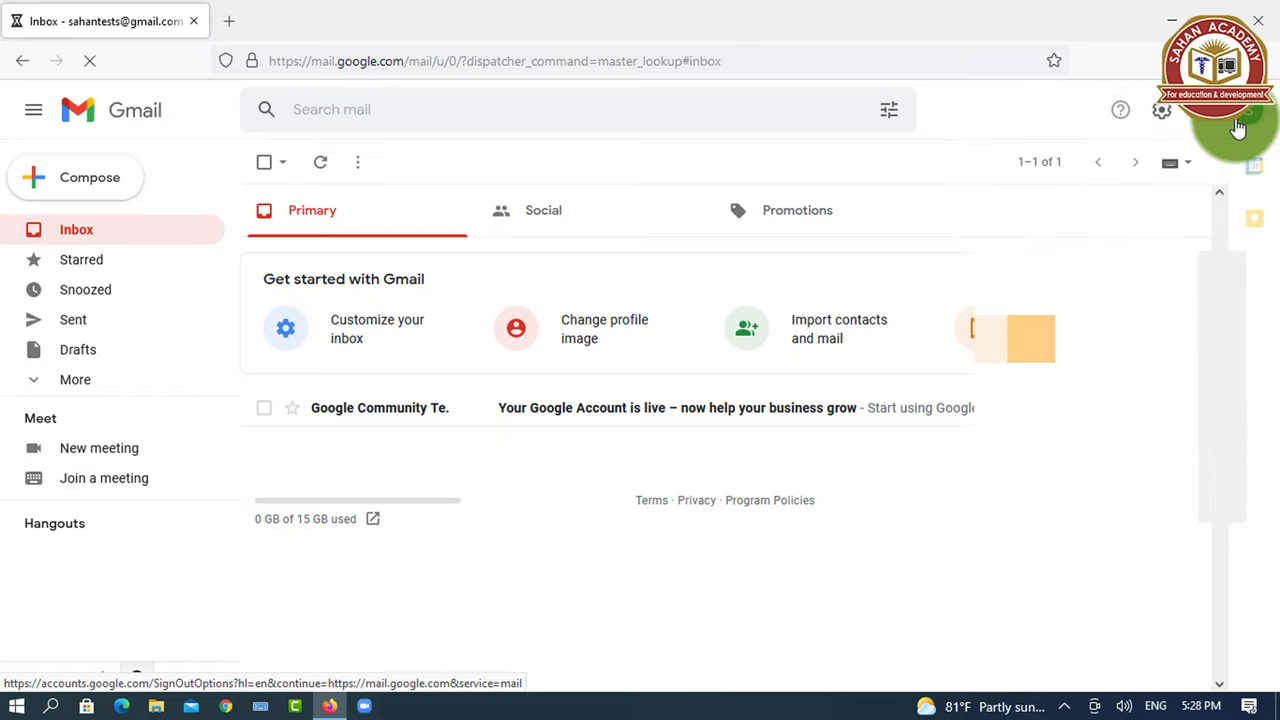